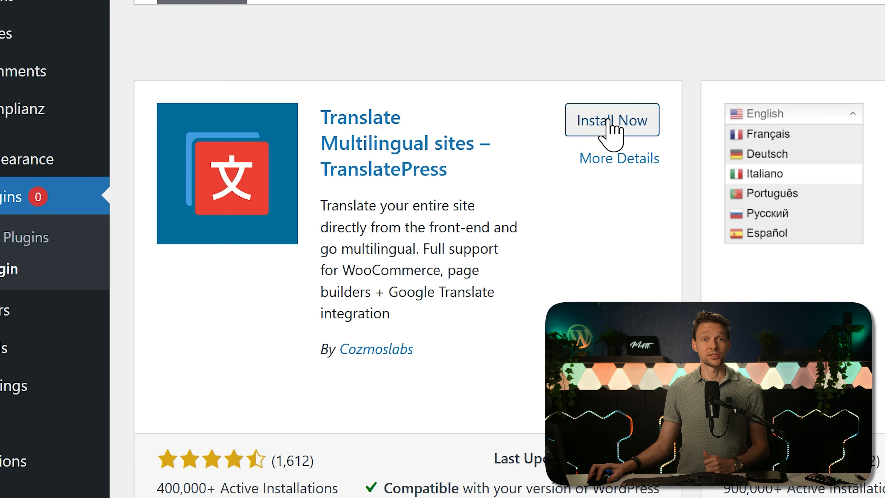
Install and activate the Translate Multilingual sites – TranslatePress plugin and start its guided setup
{"action": "left_click", "coordinate": [609, 123]}
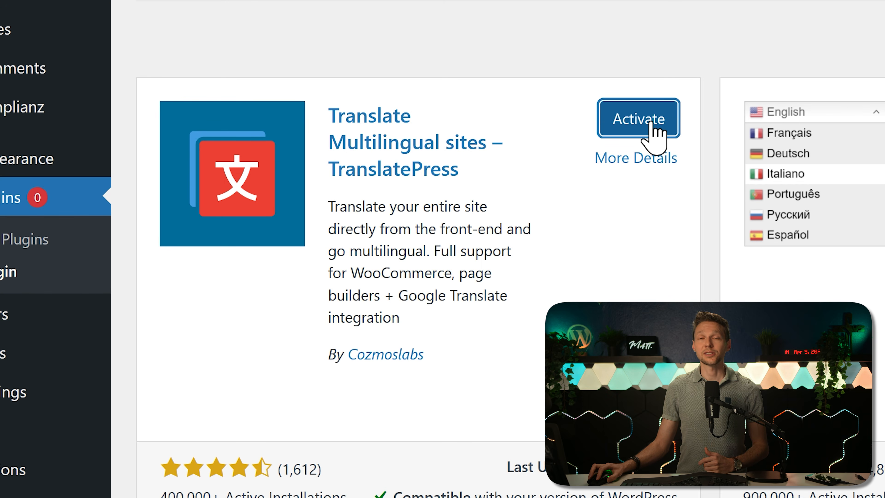
{"action": "left_click", "coordinate": [650, 125]}
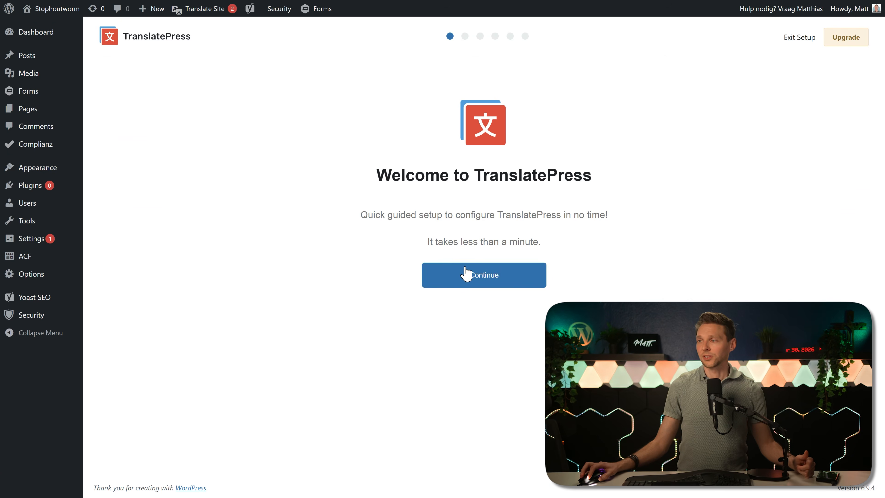
{"action": "left_click", "coordinate": [474, 277]}
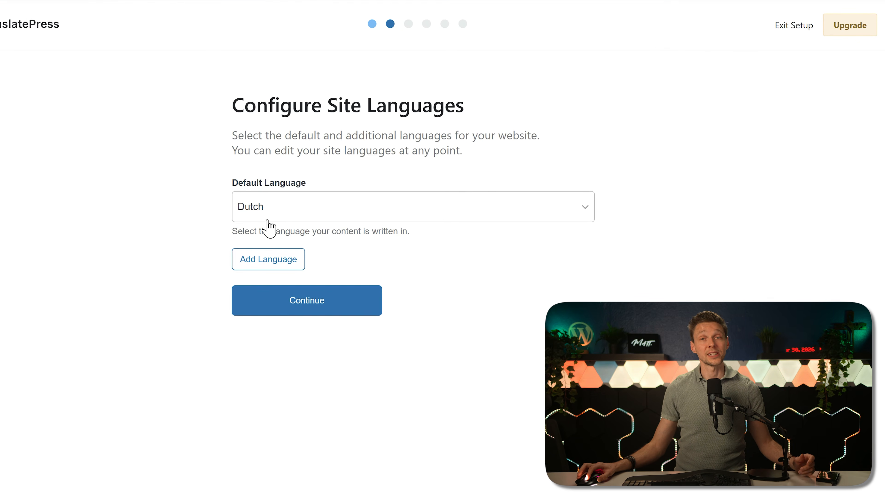
Add English (United States) as an additional site language and continue the setup with Dutch as the default language
{"action": "left_click", "coordinate": [253, 272]}
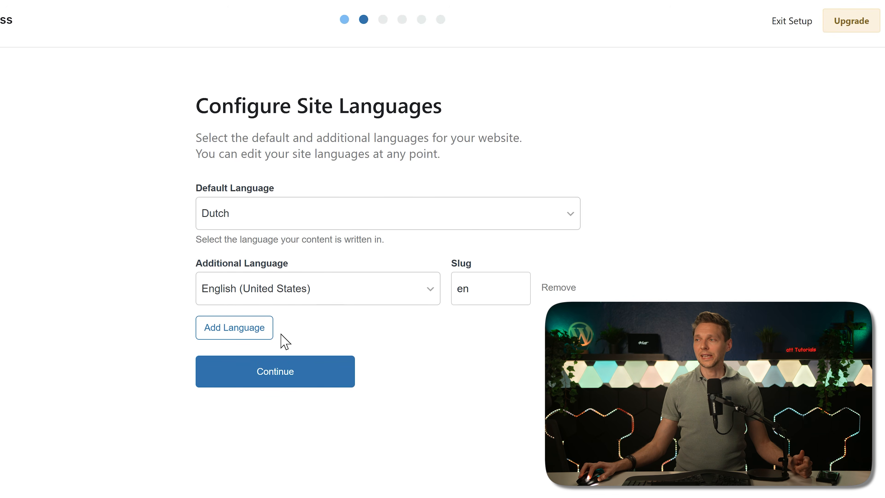
{"action": "left_click", "coordinate": [294, 373]}
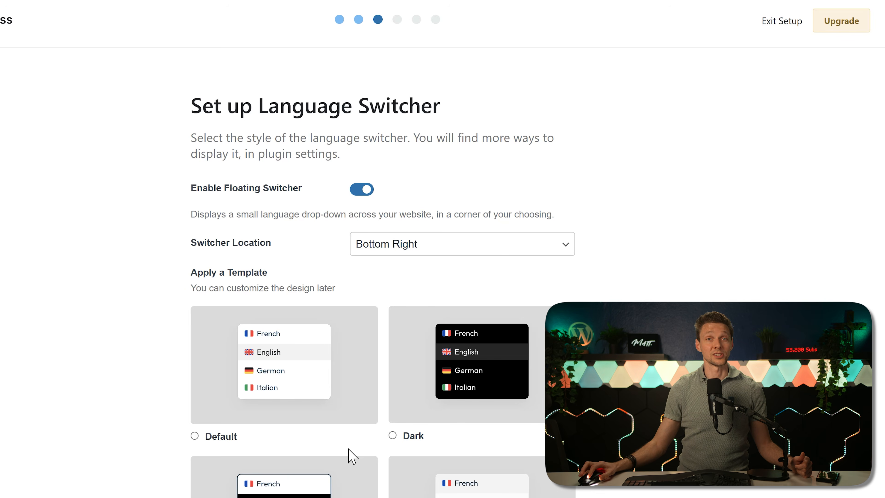
Keep the floating language switcher enabled with its location at Bottom Right, and continue without picking a template
{"action": "left_click", "coordinate": [361, 189]}
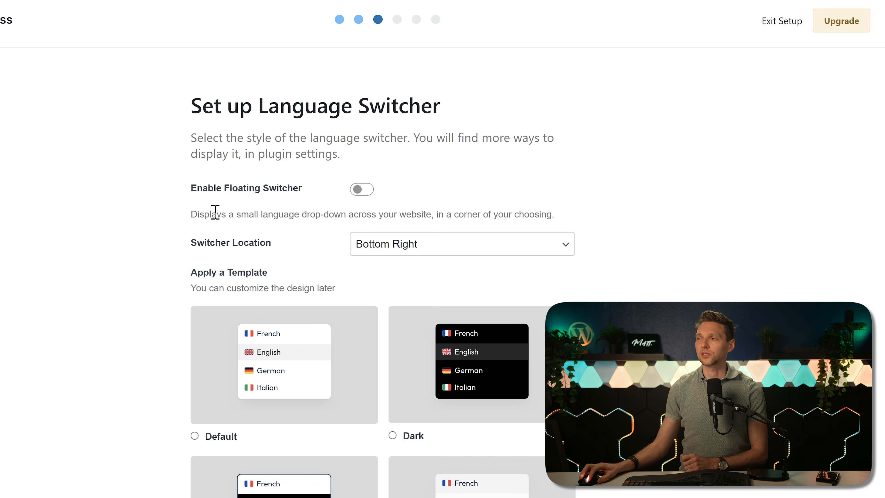
{"action": "left_click", "coordinate": [358, 189]}
{"action": "left_click", "coordinate": [387, 244]}
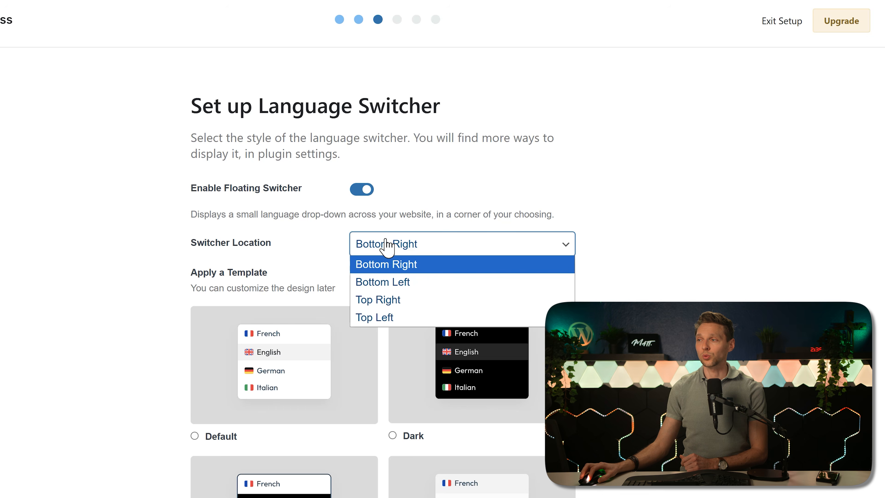
{"action": "left_click", "coordinate": [388, 264]}
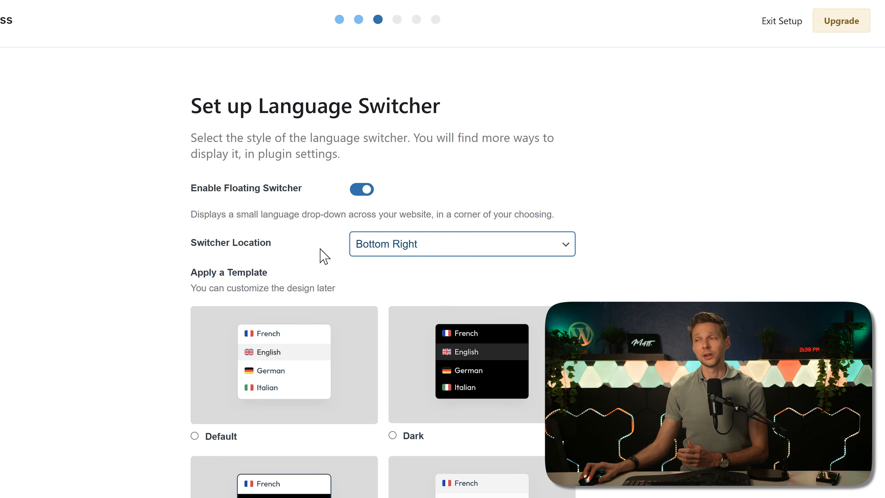
{"action": "middle_click", "coordinate": [333, 251]}
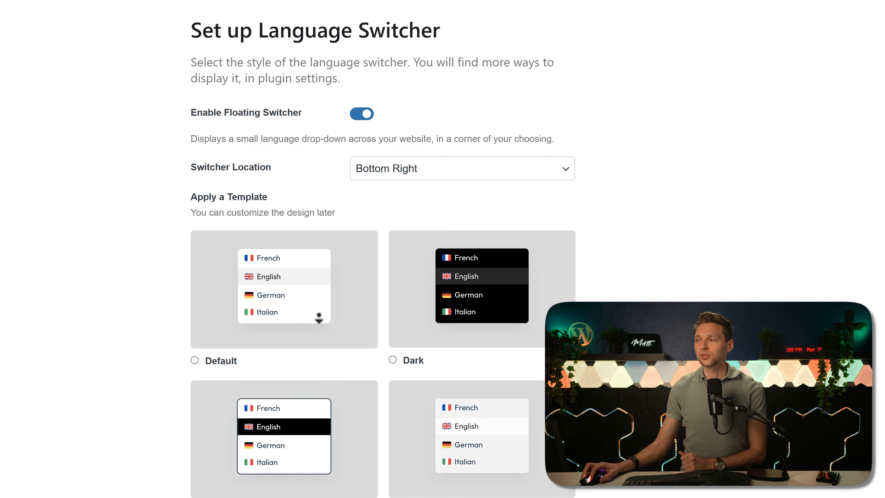
{"action": "middle_click", "coordinate": [318, 316]}
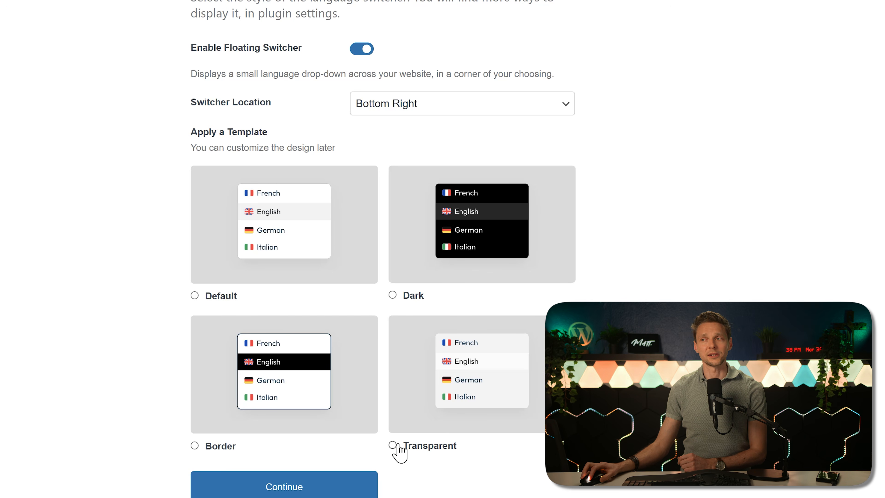
{"action": "left_click", "coordinate": [284, 488]}
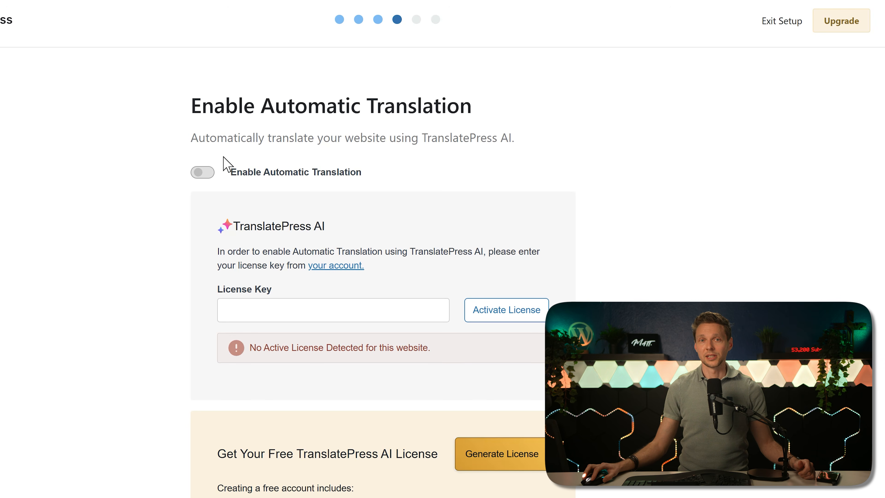
Copy the TranslatePress license key from the account page, activate it to enable automatic translation, and continue
{"action": "left_click", "coordinate": [507, 462]}
{"action": "scroll", "coordinate": [640, 255], "scroll_direction": "down", "scroll_amount": 10}
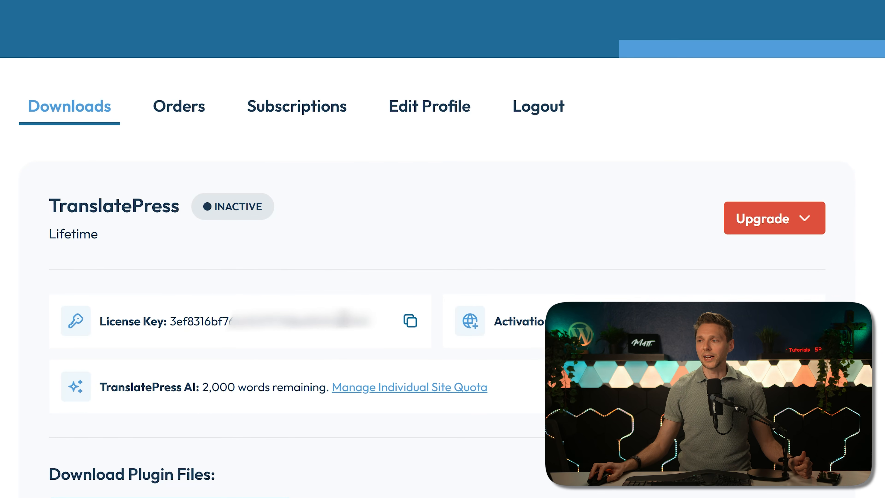
{"action": "left_click", "coordinate": [412, 324]}
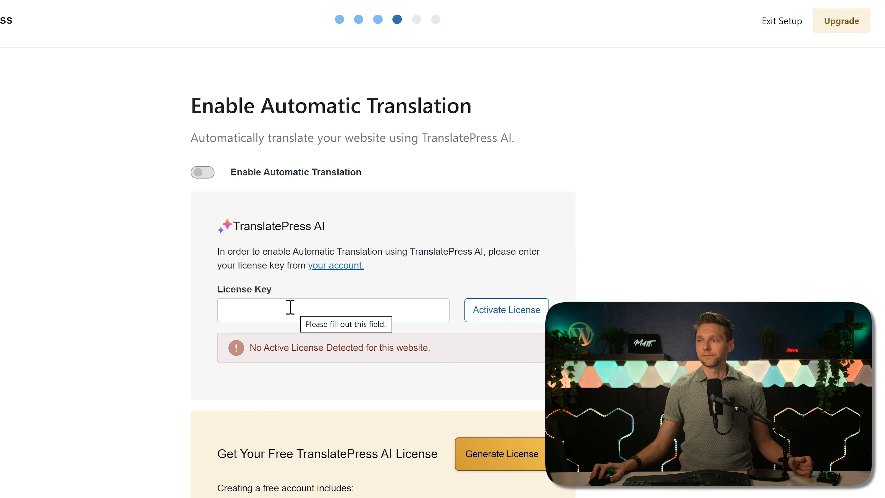
{"action": "key", "text": "ctrl+v"}
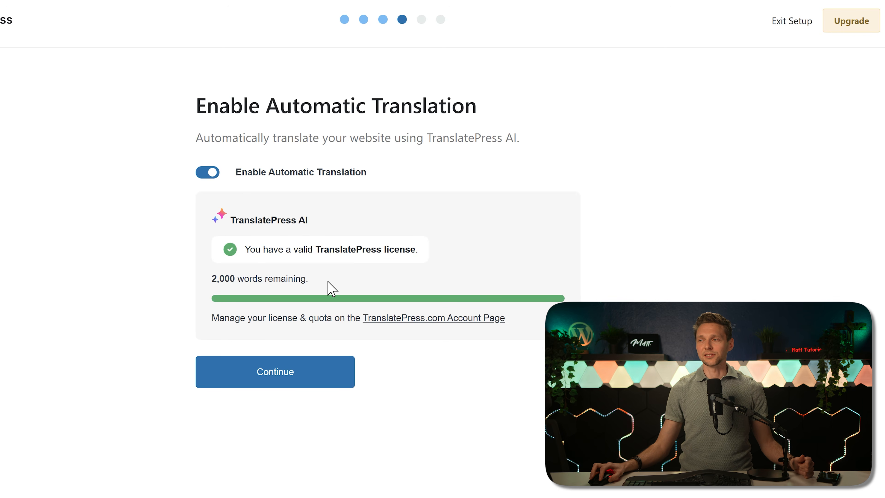
{"action": "left_click", "coordinate": [283, 384]}
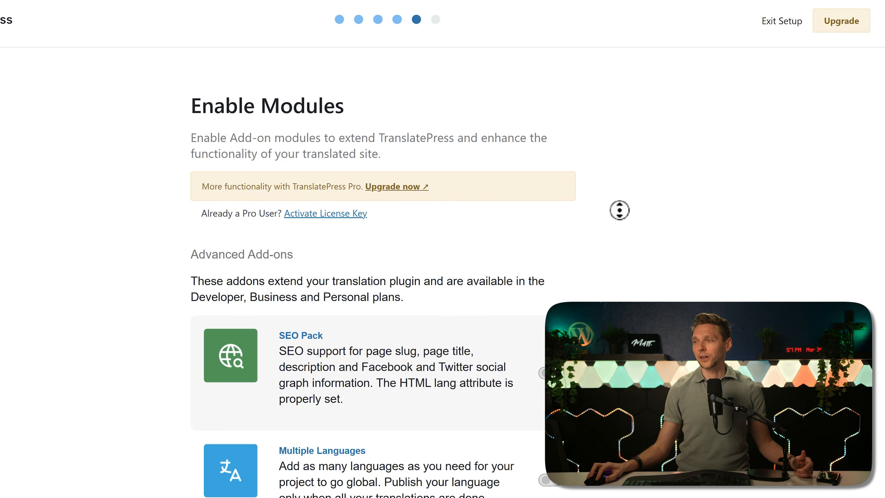
Examine the Advanced and Pro add-on modules offered in the setup
{"action": "scroll", "coordinate": [620, 244], "scroll_direction": "down", "scroll_amount": 1}
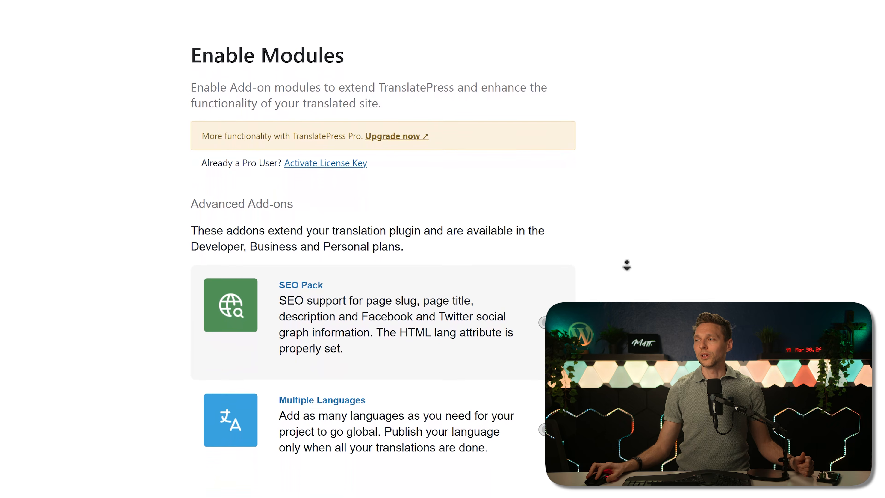
{"action": "scroll", "coordinate": [627, 265], "scroll_direction": "down", "scroll_amount": 4}
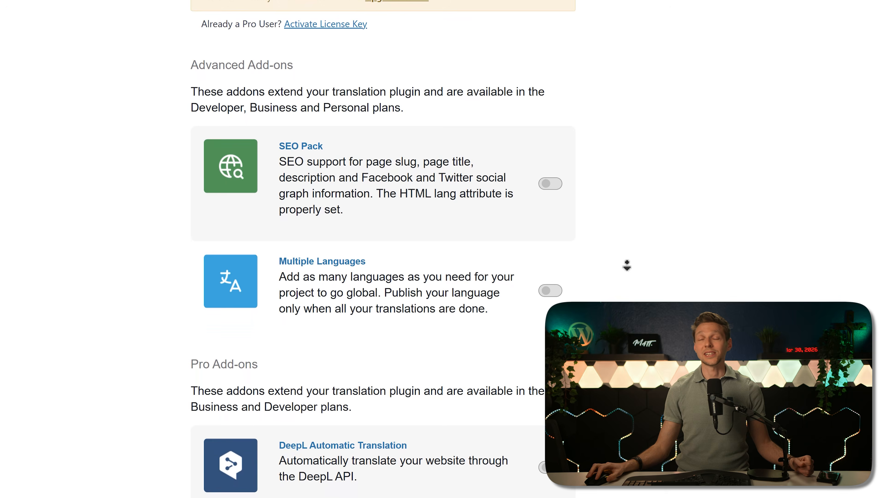
{"action": "scroll", "coordinate": [627, 265], "scroll_direction": "down", "scroll_amount": 4}
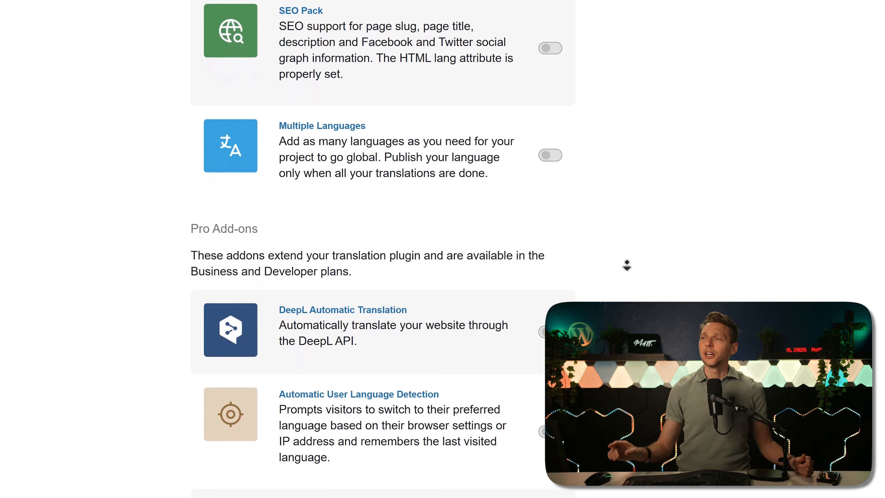
{"action": "scroll", "coordinate": [627, 265], "scroll_direction": "down", "scroll_amount": 4}
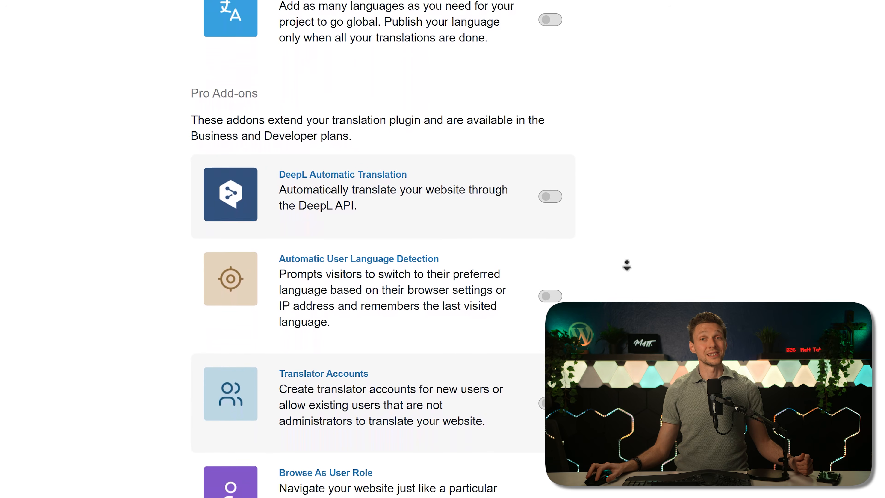
{"action": "scroll", "coordinate": [626, 265], "scroll_direction": "down", "scroll_amount": 4}
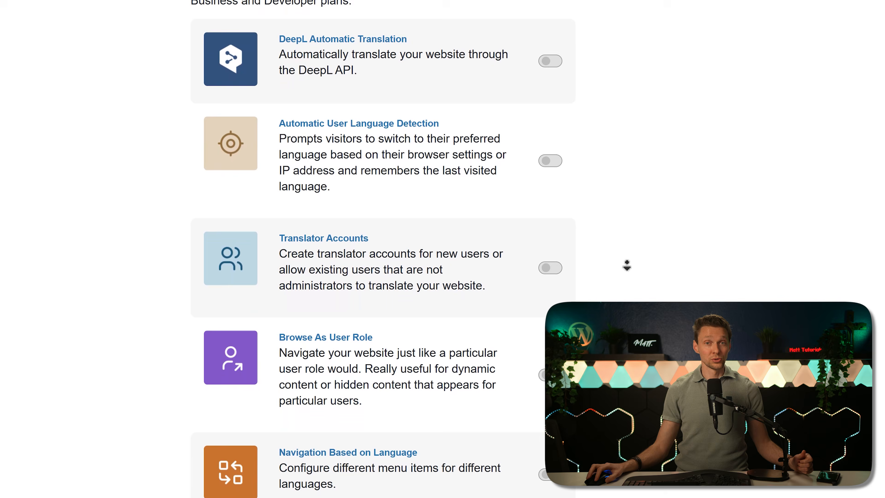
{"action": "scroll", "coordinate": [627, 265], "scroll_direction": "down", "scroll_amount": 1}
{"action": "middle_click", "coordinate": [627, 268]}
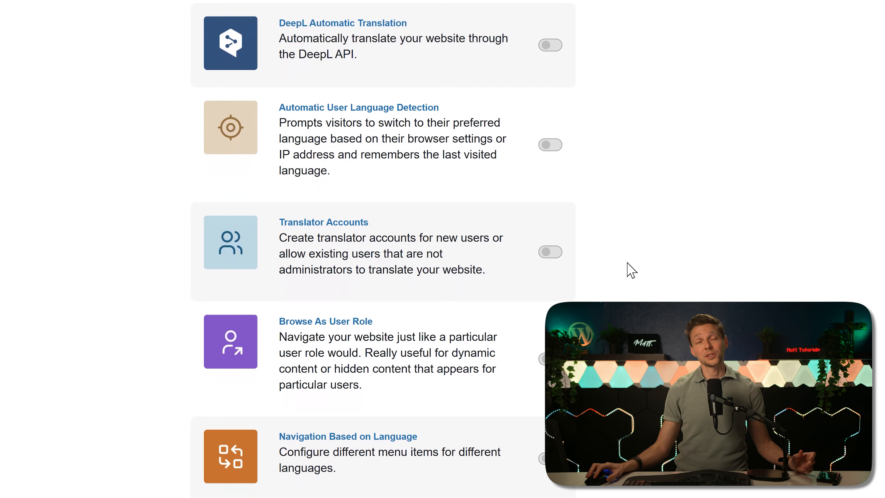
{"action": "middle_click", "coordinate": [592, 206]}
{"action": "scroll", "coordinate": [593, 247], "scroll_direction": "down", "scroll_amount": 1}
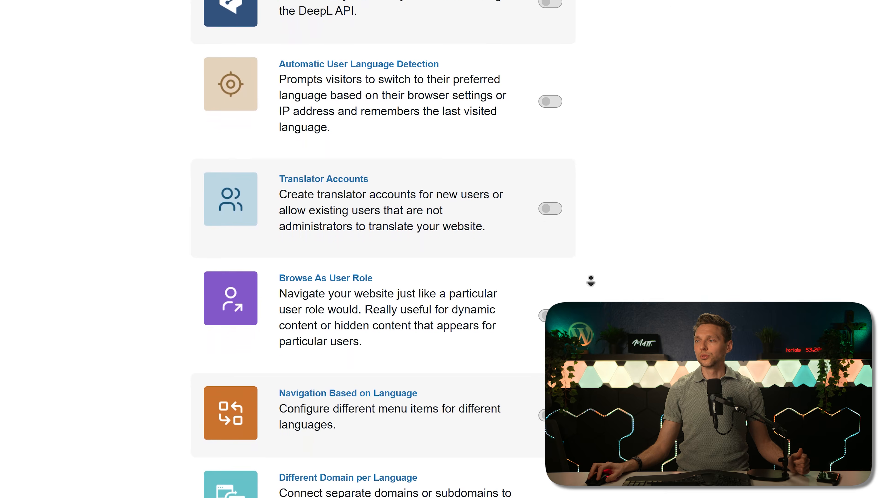
{"action": "scroll", "coordinate": [590, 282], "scroll_direction": "down", "scroll_amount": 3}
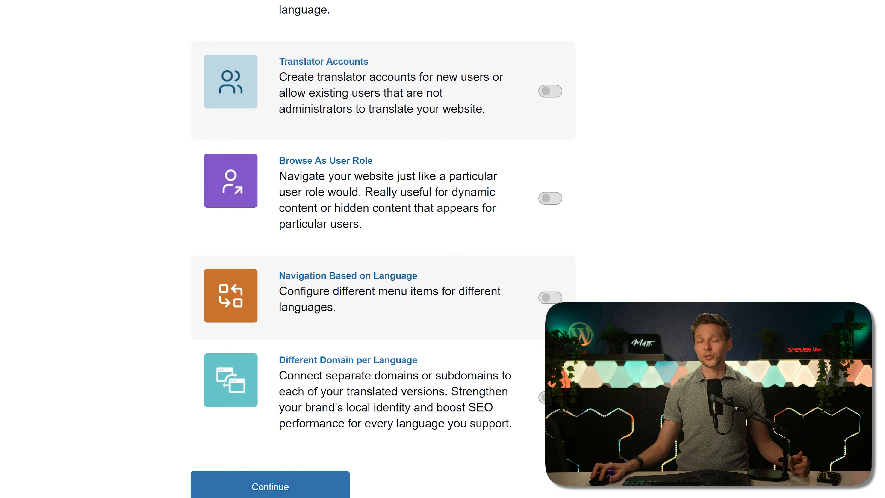
Finish the guided setup without enabling any add-ons, and switch the translation editor's language to English
{"action": "left_click", "coordinate": [279, 494]}
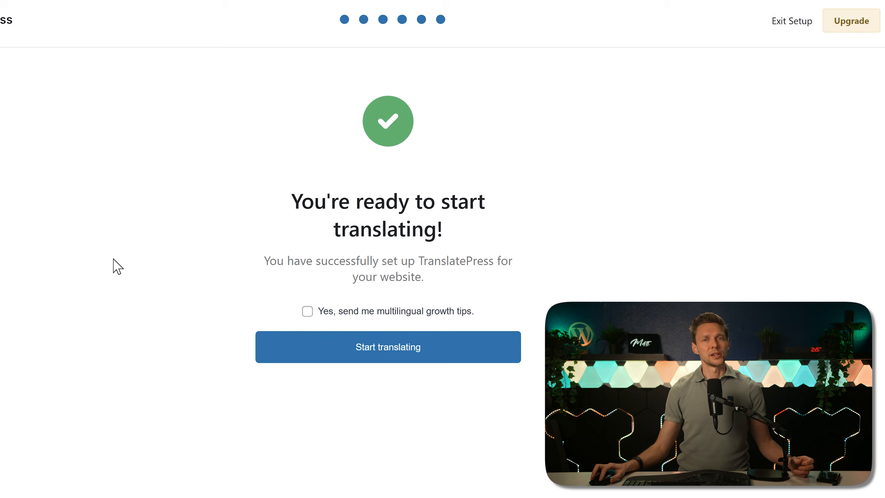
{"action": "left_click", "coordinate": [399, 347]}
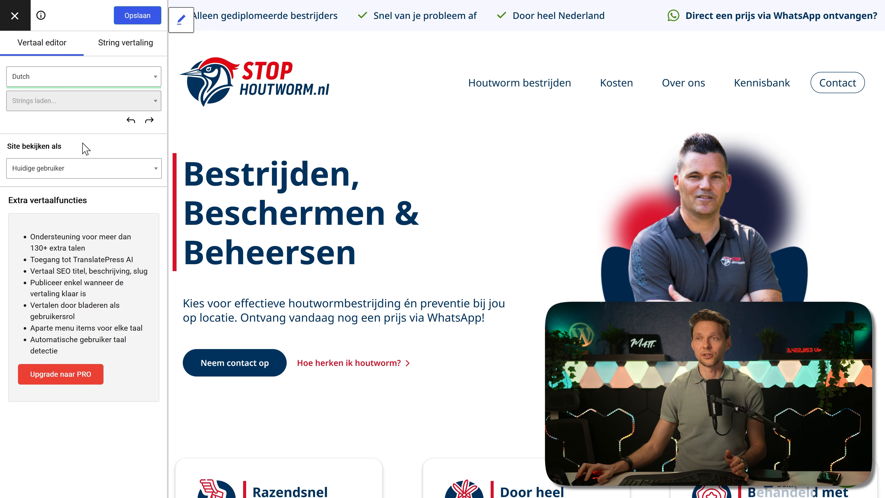
{"action": "left_click", "coordinate": [57, 78]}
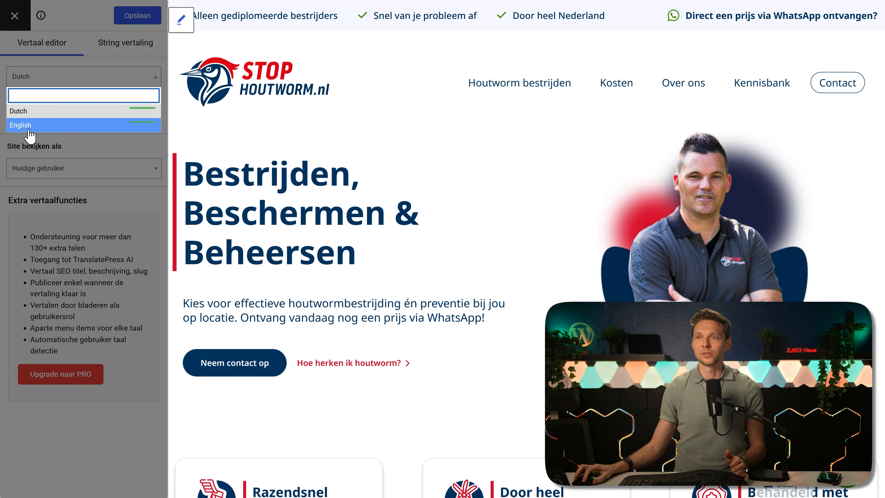
{"action": "left_click", "coordinate": [31, 127]}
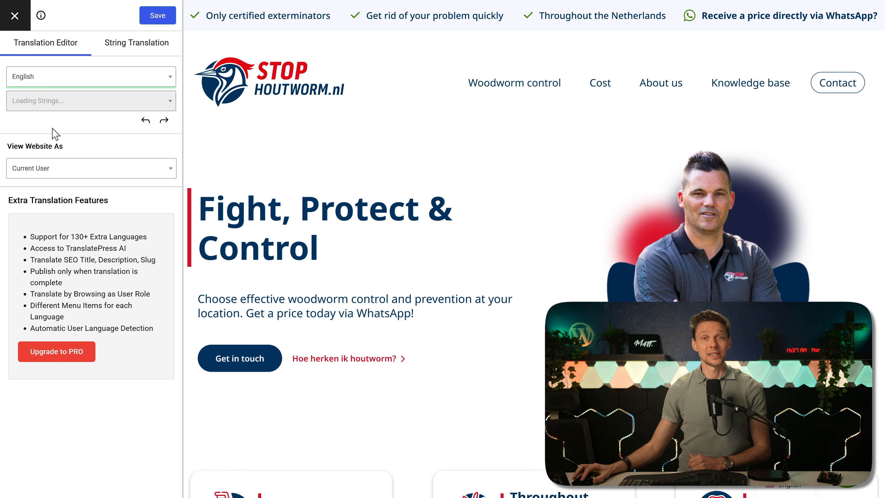
Translate the untranslated hero link "Hoe herken ik houtworm?" into English as "How to recognize woodworm?" and save it
{"action": "scroll", "coordinate": [412, 200], "scroll_direction": "down", "scroll_amount": 5}
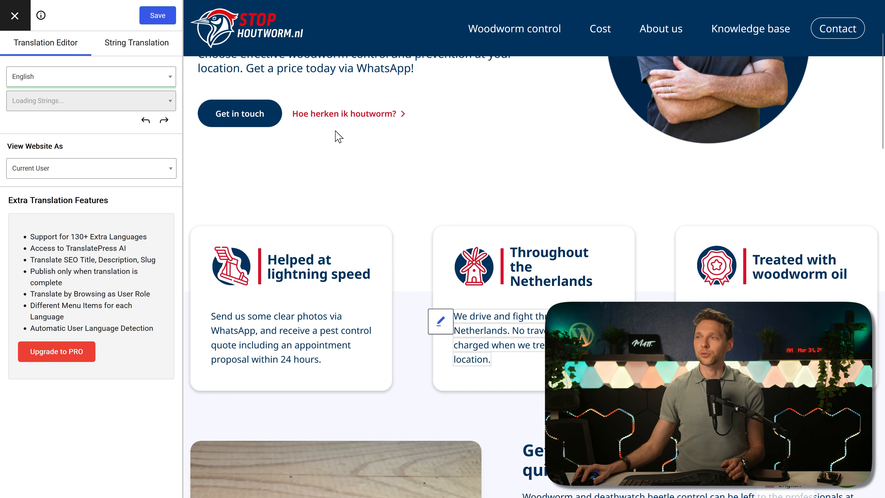
{"action": "mouse_move", "coordinate": [301, 122]}
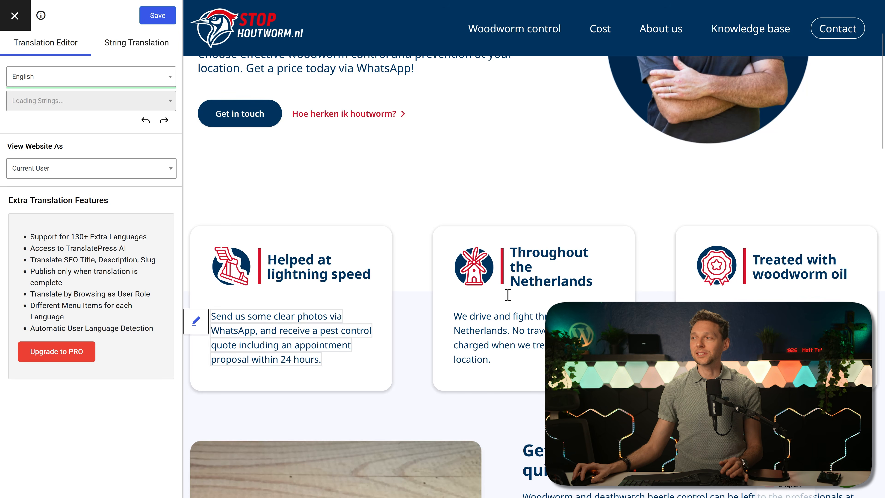
{"action": "mouse_move", "coordinate": [370, 121]}
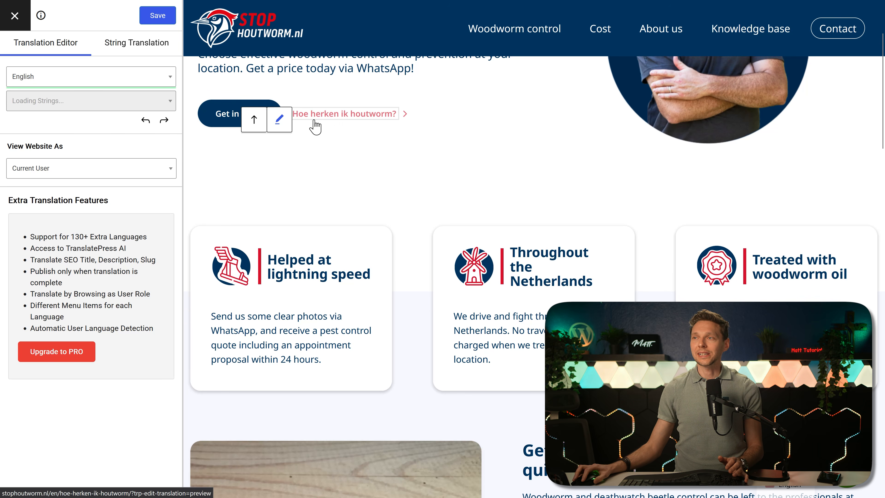
{"action": "left_click", "coordinate": [280, 120]}
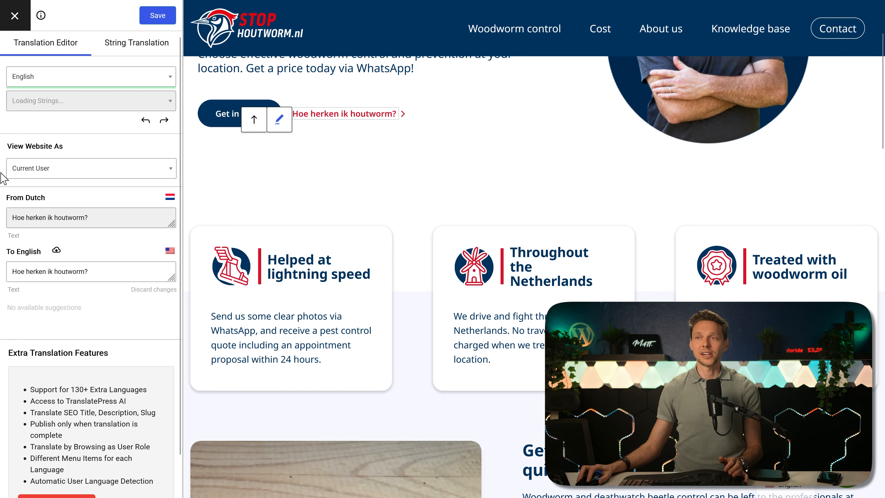
{"action": "left_click", "coordinate": [53, 169]}
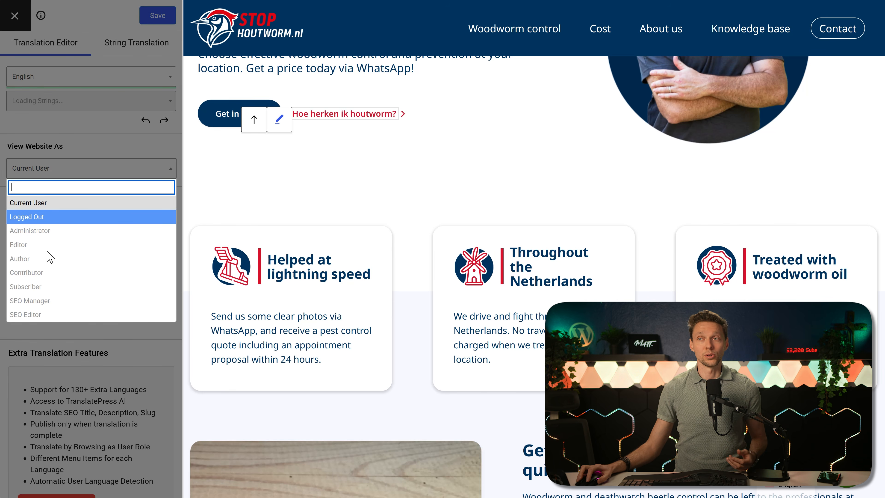
{"action": "left_click", "coordinate": [67, 163]}
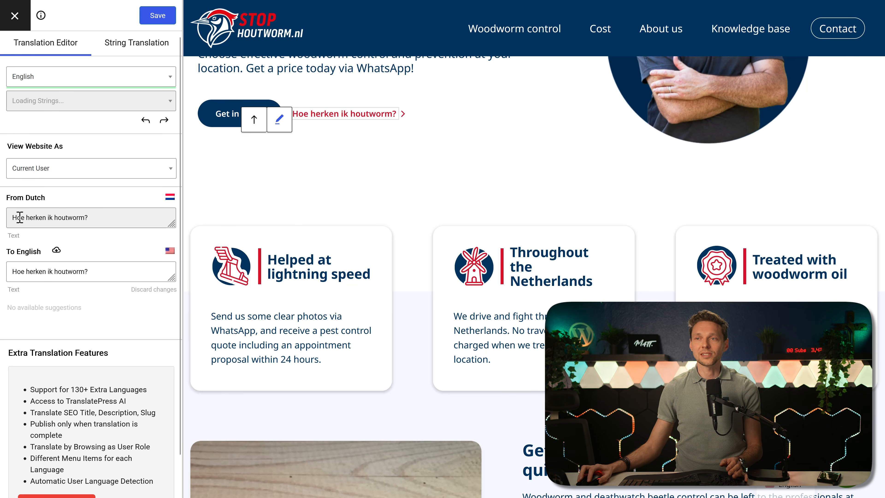
{"action": "triple_click", "coordinate": [36, 272]}
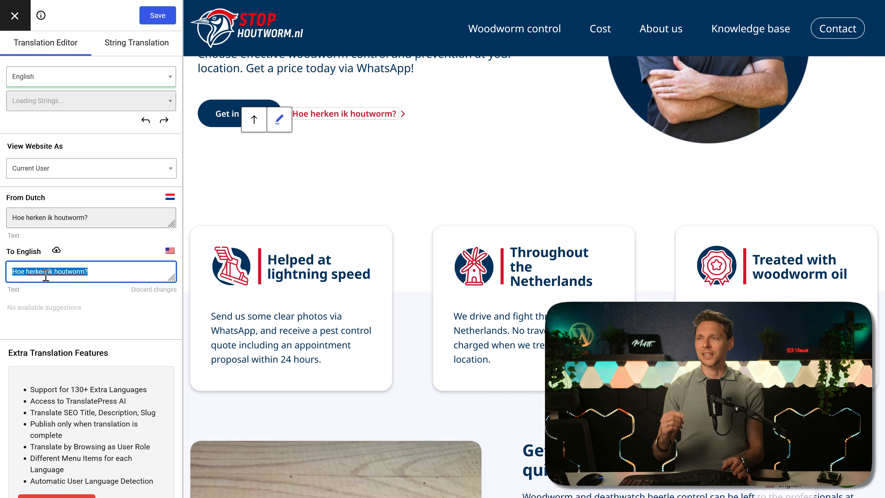
{"action": "key", "text": "ctrl+v"}
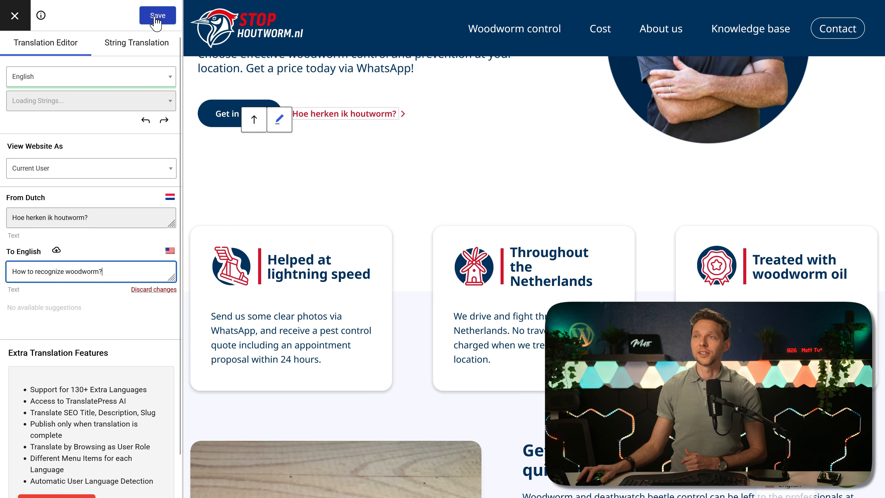
{"action": "left_click", "coordinate": [157, 15]}
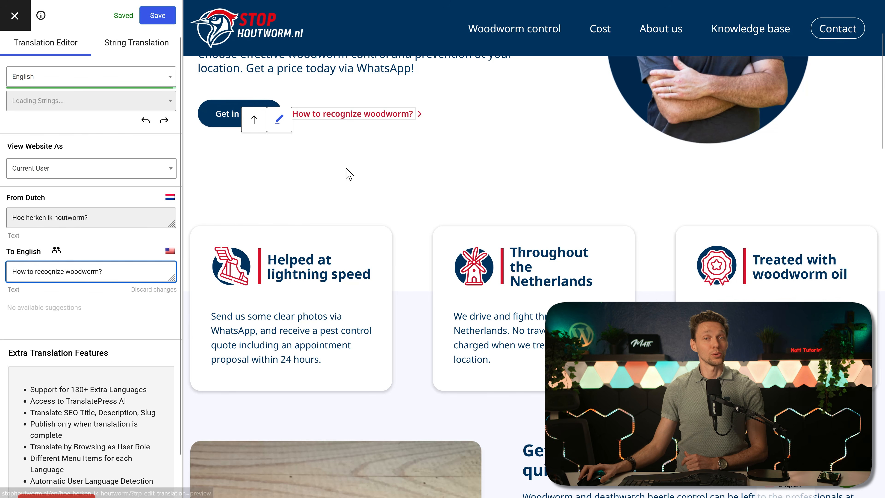
Change the footer WhatsApp number's English text to start with the international prefix +31 instead of the leading zero
{"action": "middle_click", "coordinate": [415, 177]}
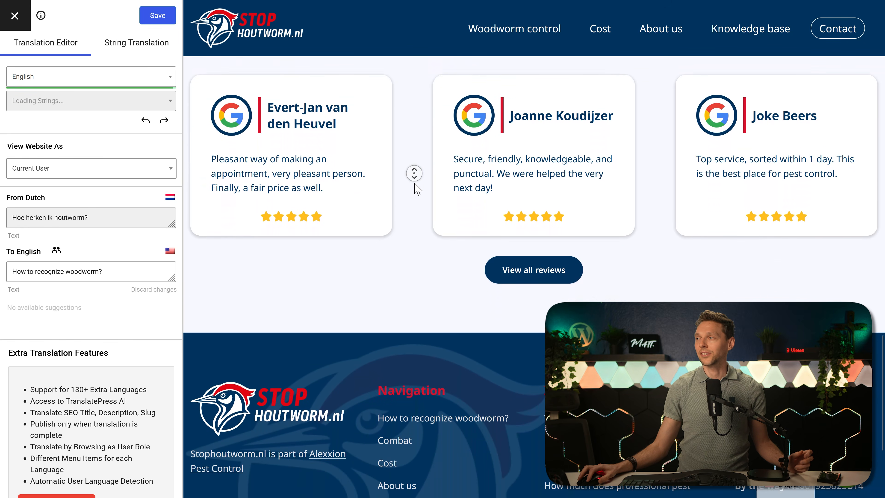
{"action": "middle_click", "coordinate": [418, 189]}
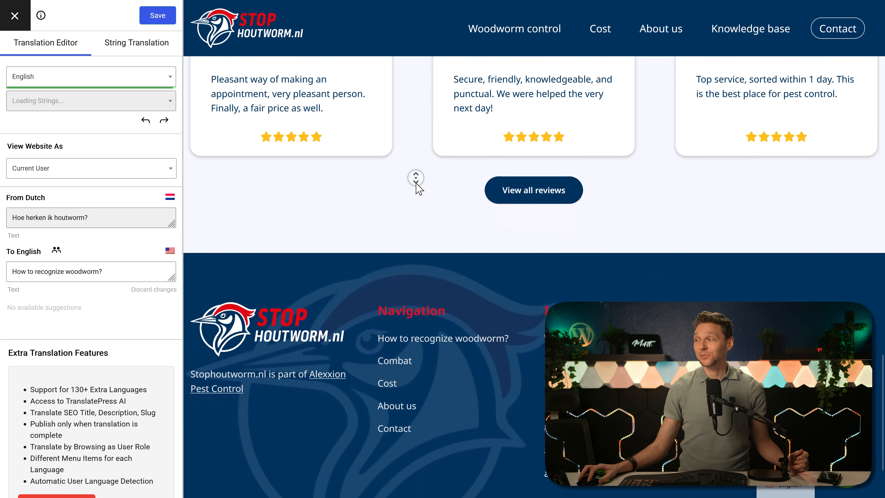
{"action": "middle_click", "coordinate": [418, 189]}
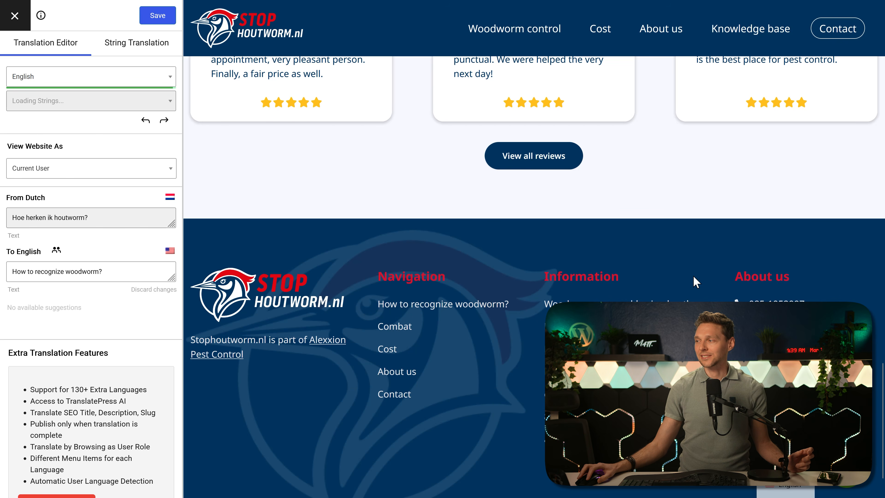
{"action": "scroll", "coordinate": [320, 130], "scroll_direction": "down", "scroll_amount": 2}
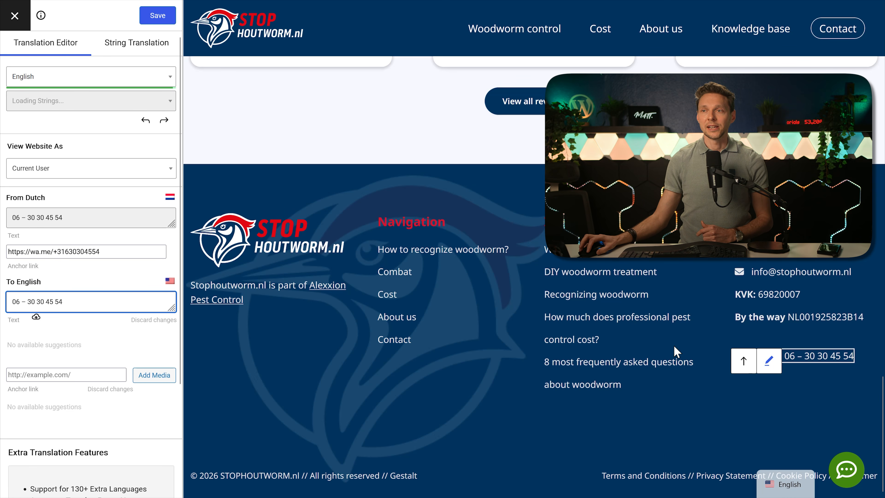
{"action": "left_click_drag", "start_coordinate": [64, 217], "coordinate": [12, 207]}
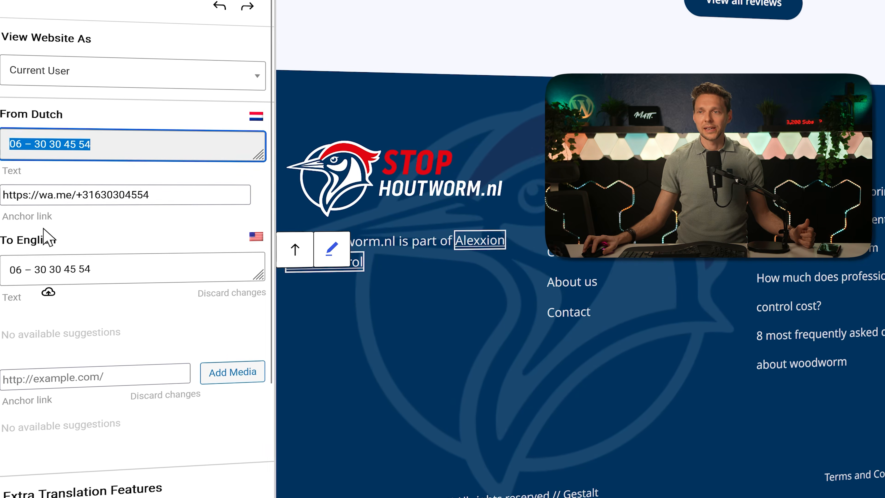
{"action": "left_click_drag", "start_coordinate": [16, 270], "coordinate": [1, 270]}
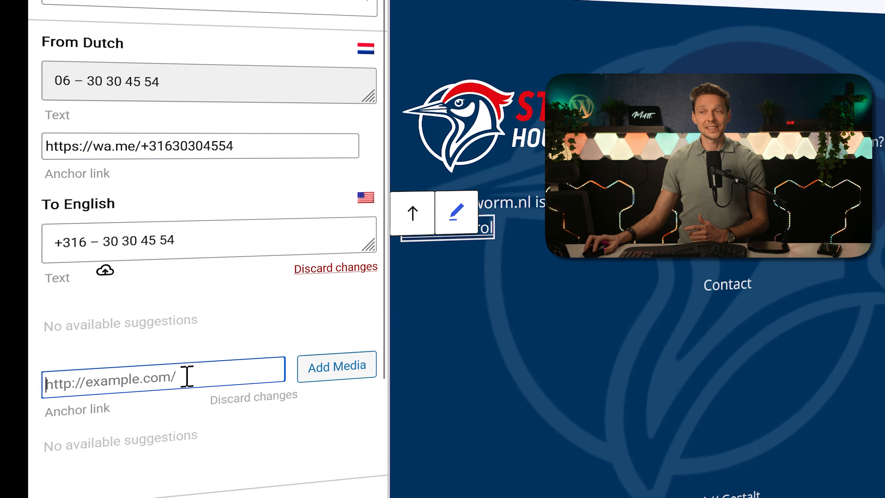
Copy the Dutch WhatsApp anchor link of the footer phone number into its English anchor link and save the translation
{"action": "left_click_drag", "start_coordinate": [240, 146], "coordinate": [34, 153]}
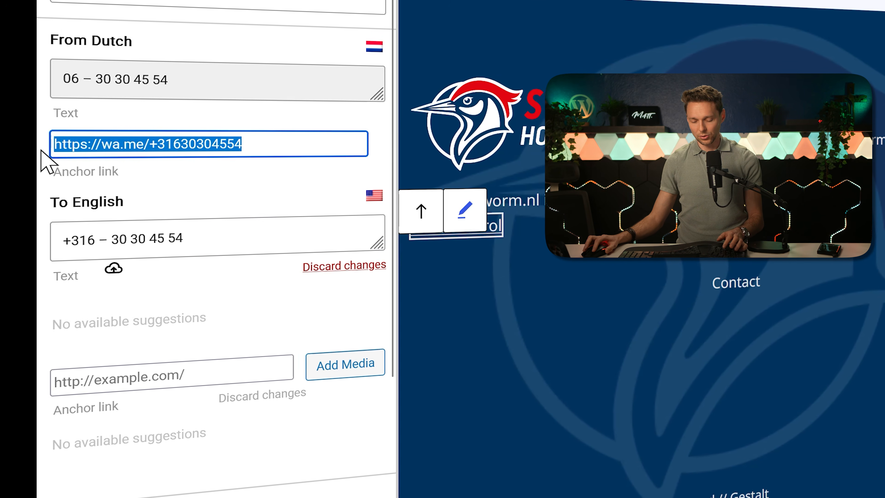
{"action": "key", "text": "ctrl+c"}
{"action": "left_click", "coordinate": [115, 377]}
{"action": "key", "text": "ctrl+v"}
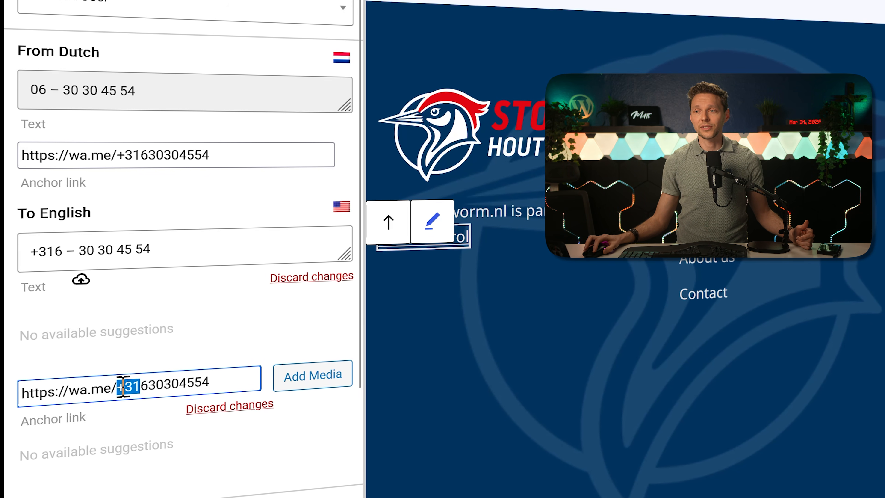
{"action": "left_click", "coordinate": [240, 385]}
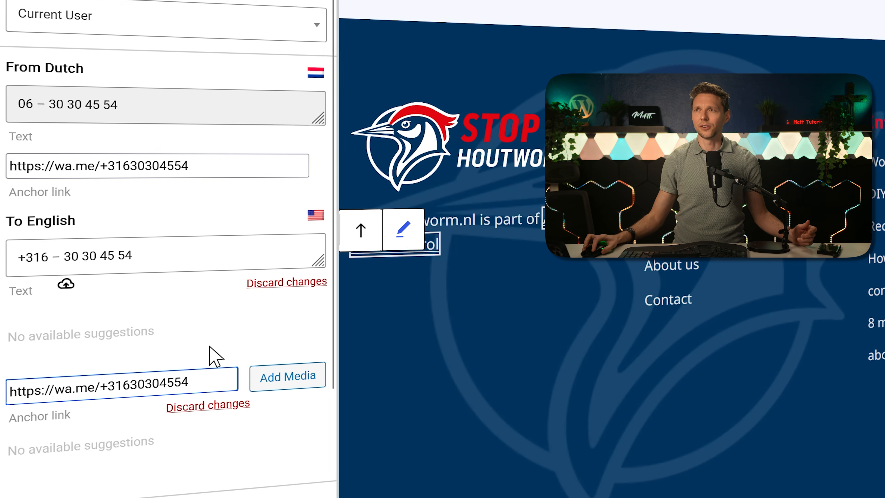
{"action": "key", "text": "ctrl+s"}
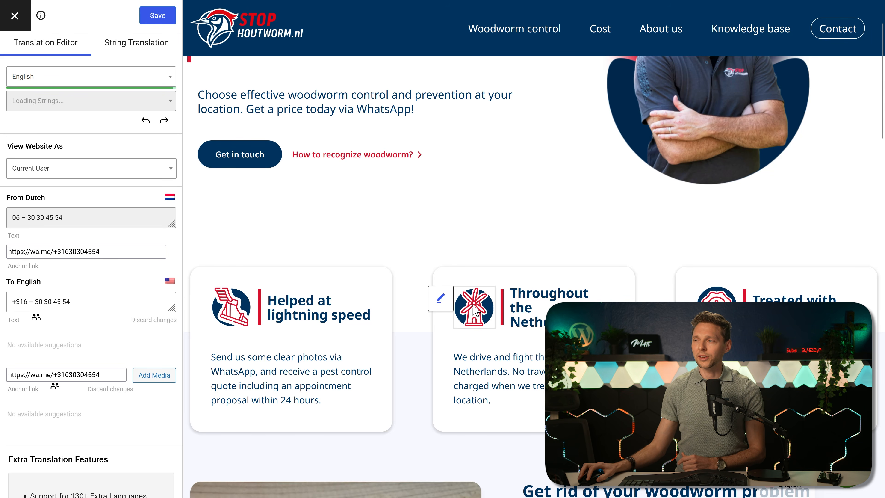
Replace the windmill icon's English source with Favicon-StopHoutworm-512x512-1.png from the media library and save
{"action": "left_click", "coordinate": [444, 300]}
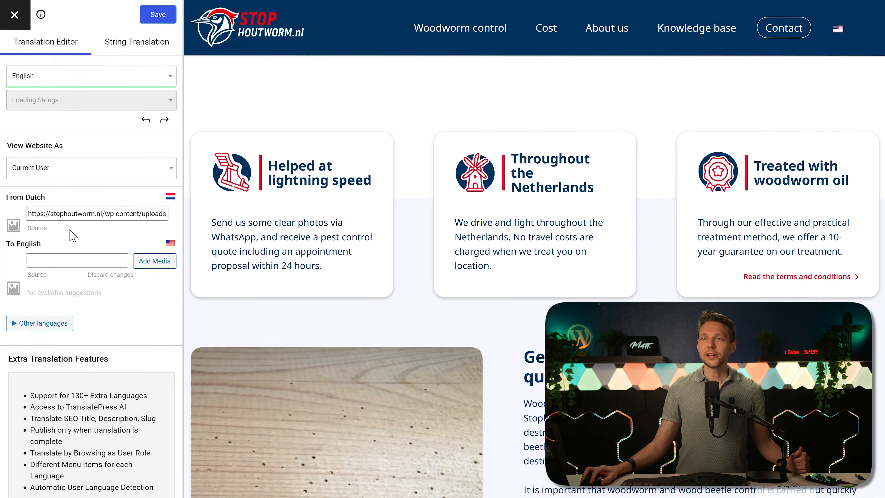
{"action": "left_click_drag", "start_coordinate": [29, 212], "coordinate": [211, 201]}
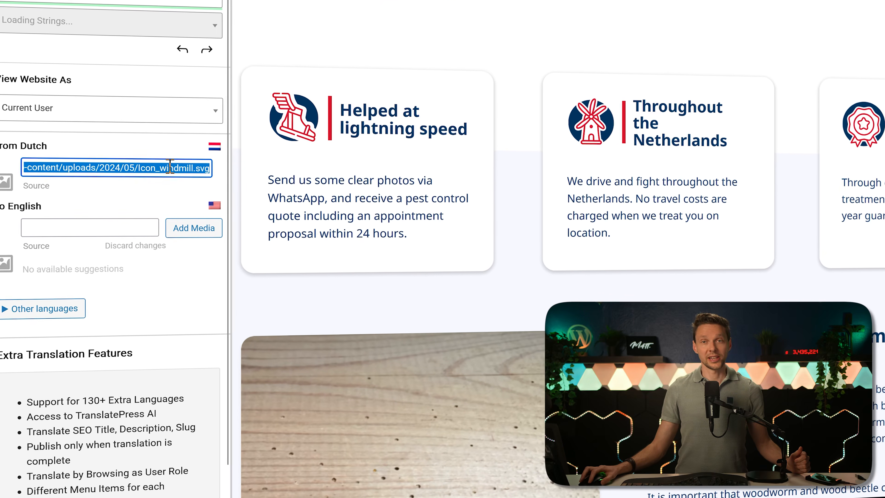
{"action": "left_click", "coordinate": [141, 199]}
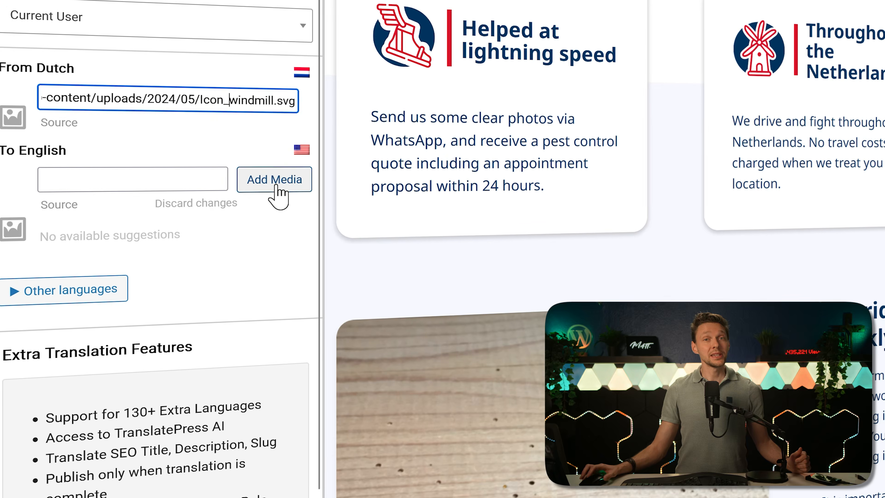
{"action": "left_click", "coordinate": [306, 171]}
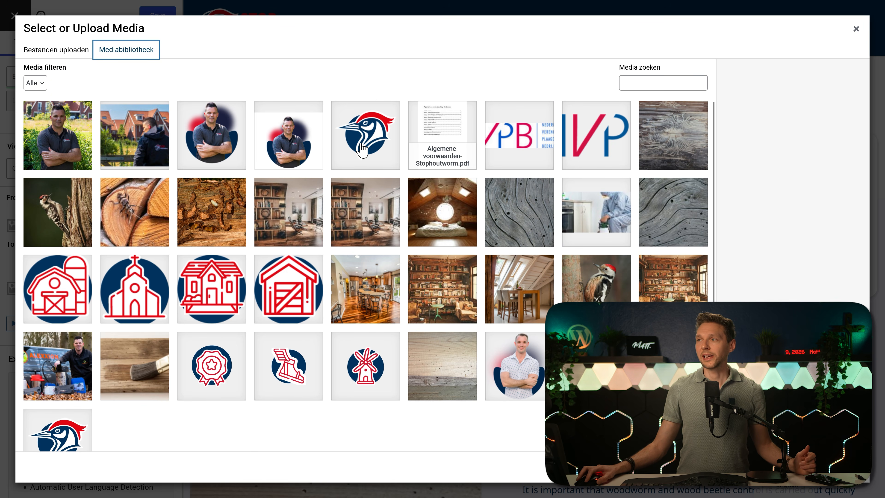
{"action": "left_click", "coordinate": [362, 150]}
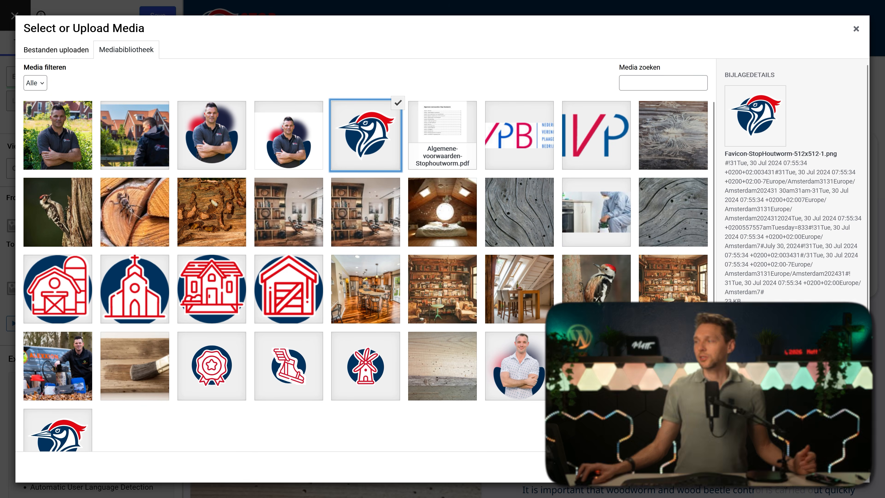
{"action": "left_click", "coordinate": [829, 466]}
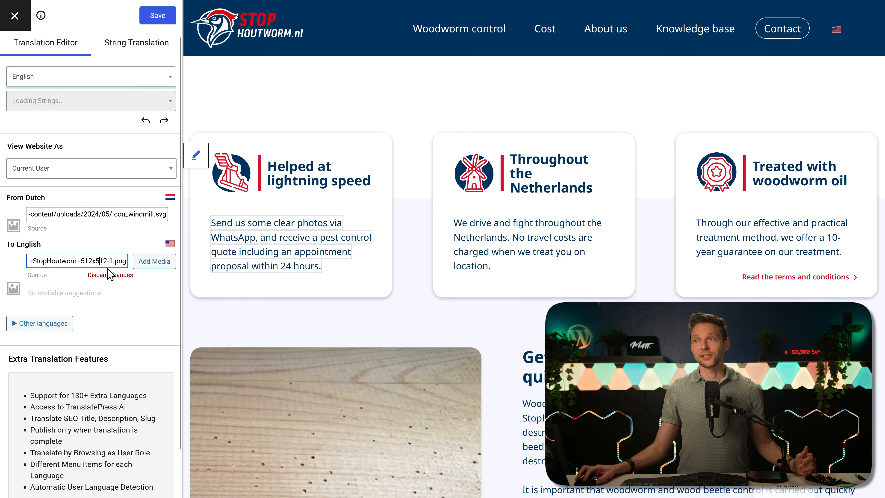
{"action": "left_click", "coordinate": [158, 15]}
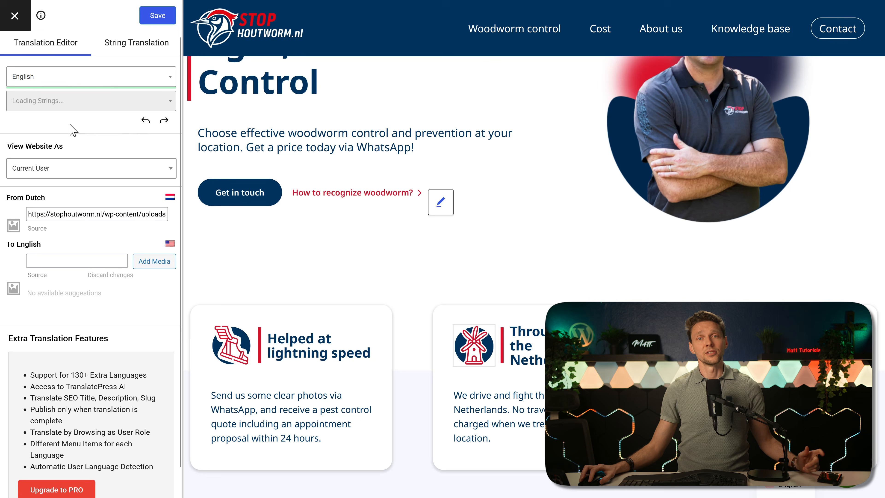
Review the Slugs, Gettext, Emails and Regular categories of string translation
{"action": "left_click", "coordinate": [127, 51]}
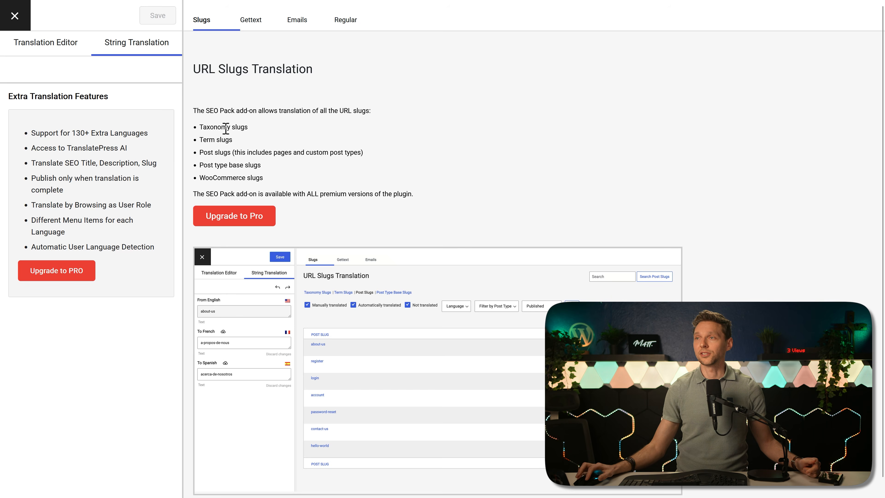
{"action": "left_click", "coordinate": [255, 34]}
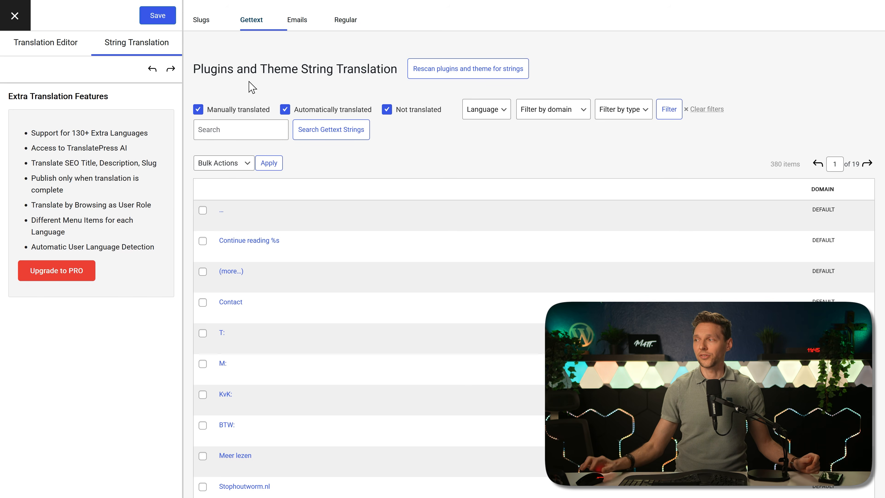
{"action": "left_click", "coordinate": [302, 30]}
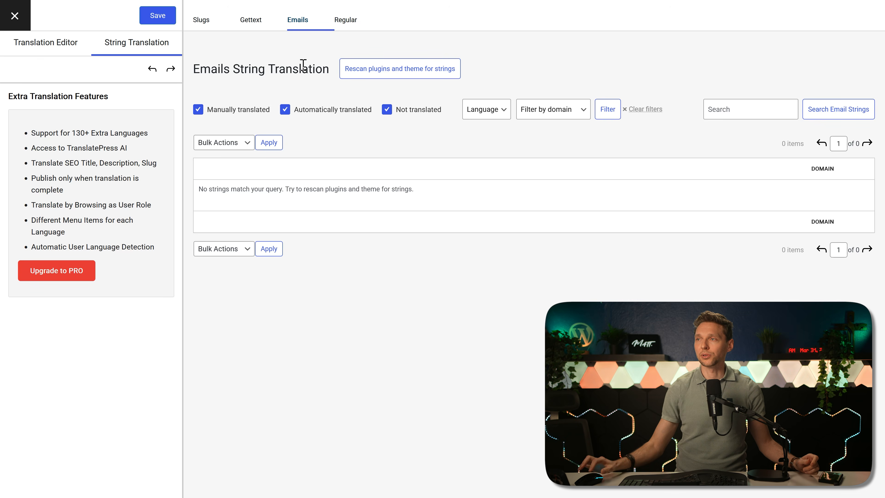
{"action": "left_click", "coordinate": [354, 25]}
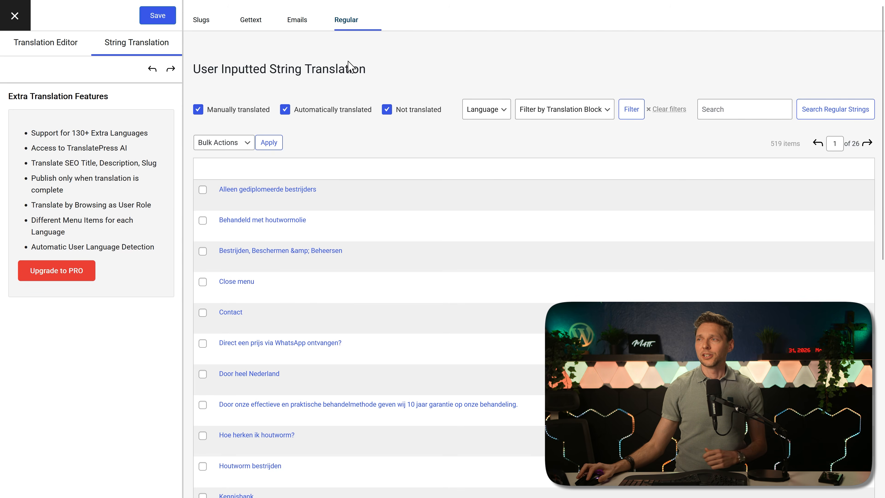
Browse the regular user-inputted strings and open the English translation of "Kosten"
{"action": "middle_click", "coordinate": [458, 54]}
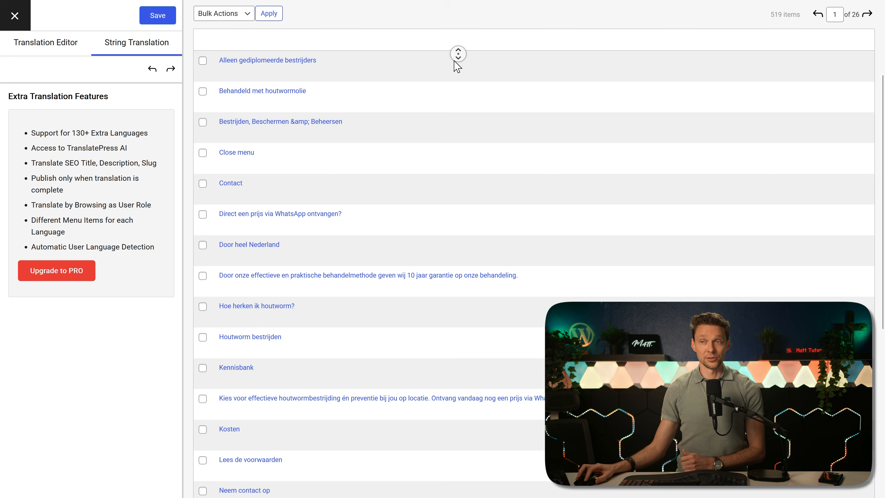
{"action": "middle_click", "coordinate": [456, 59]}
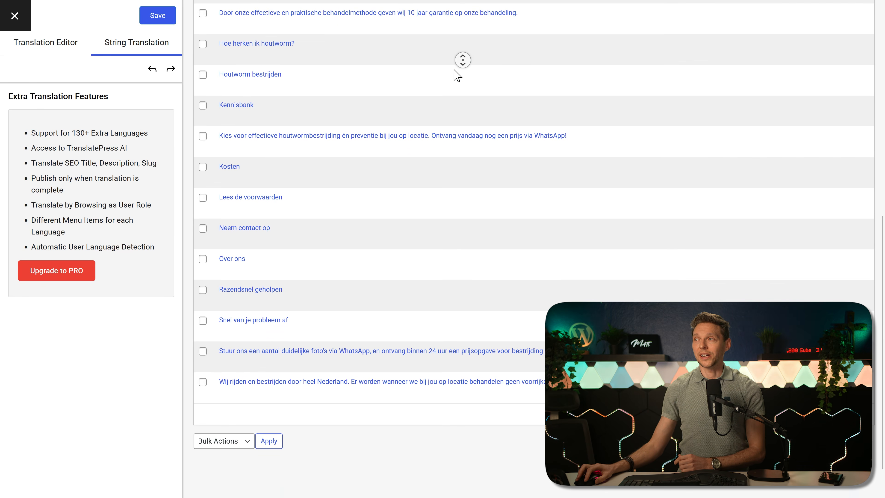
{"action": "middle_click", "coordinate": [454, 72]}
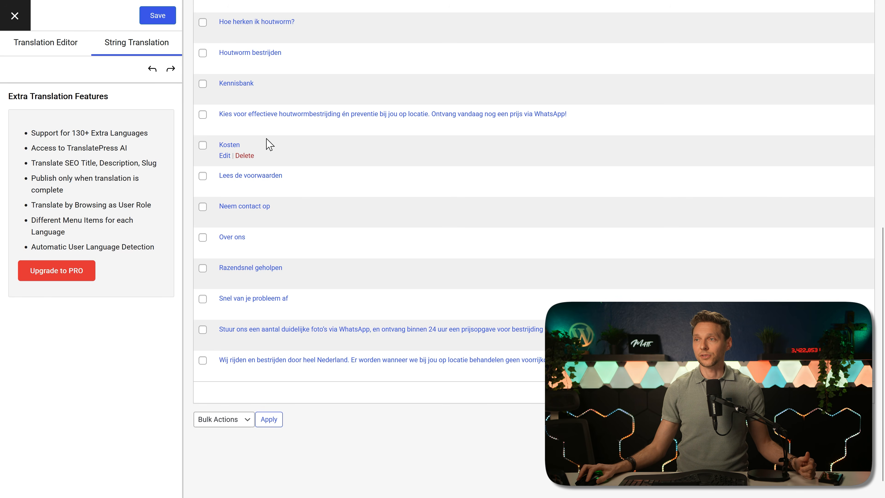
{"action": "left_click", "coordinate": [225, 156]}
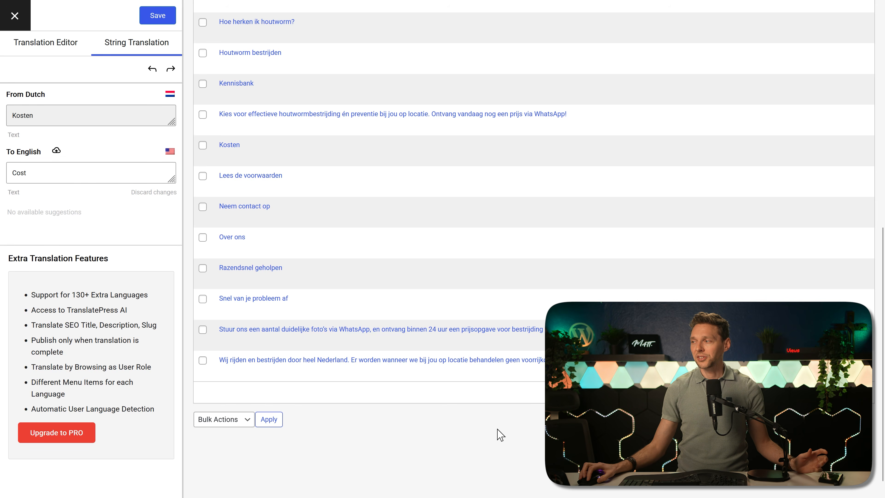
{"action": "middle_click", "coordinate": [534, 439]}
{"action": "scroll", "coordinate": [534, 437], "scroll_direction": "up", "scroll_amount": 4}
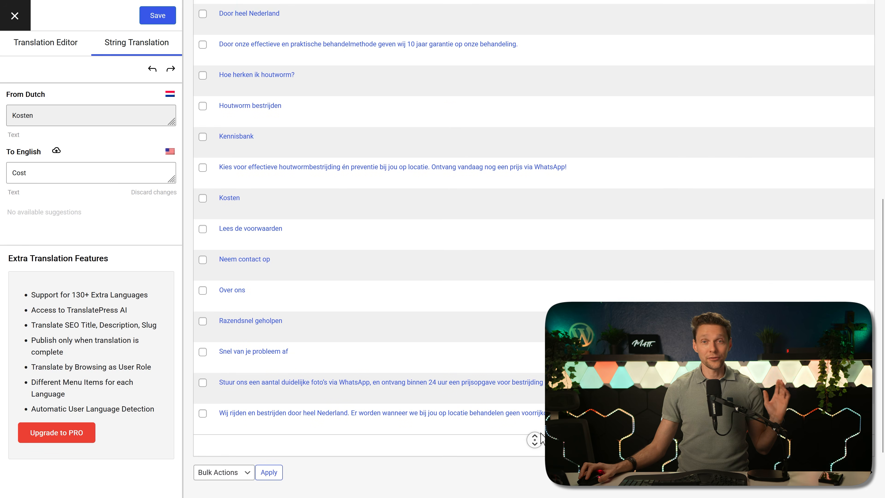
Leave the string translation editor and return to the English front end of the site
{"action": "scroll", "coordinate": [530, 430], "scroll_direction": "up", "scroll_amount": 8}
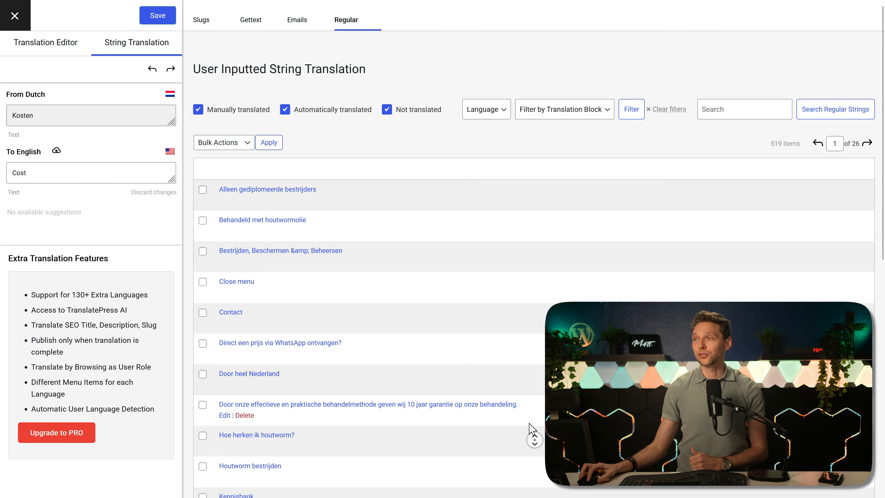
{"action": "middle_click", "coordinate": [531, 429]}
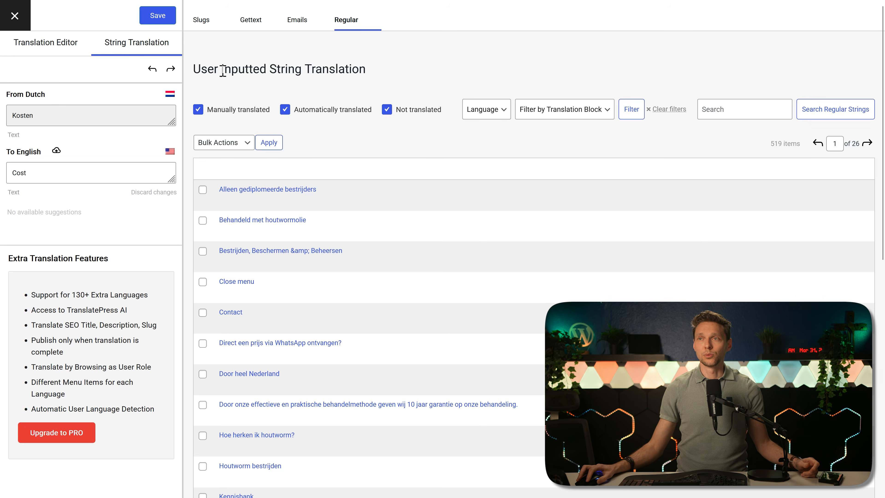
{"action": "left_click", "coordinate": [16, 20]}
Test the floating language switcher on the home page by changing between English and Dutch
{"action": "middle_click", "coordinate": [789, 232]}
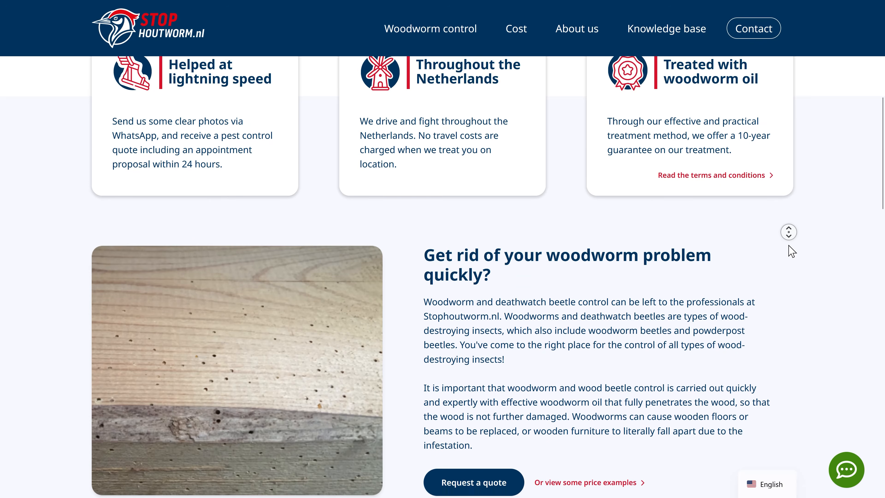
{"action": "middle_click", "coordinate": [788, 244]}
{"action": "left_click", "coordinate": [767, 481]}
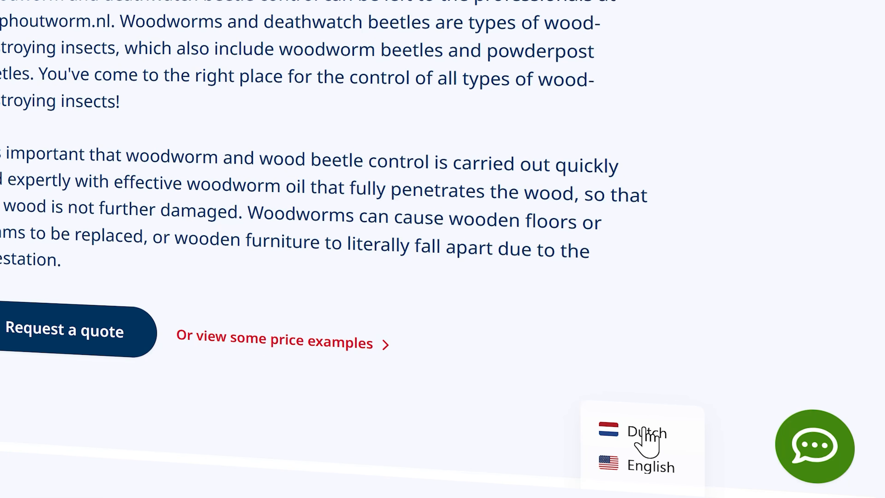
{"action": "left_click", "coordinate": [765, 465]}
{"action": "scroll", "coordinate": [649, 384], "scroll_direction": "up", "scroll_amount": 5}
{"action": "left_click", "coordinate": [647, 467]}
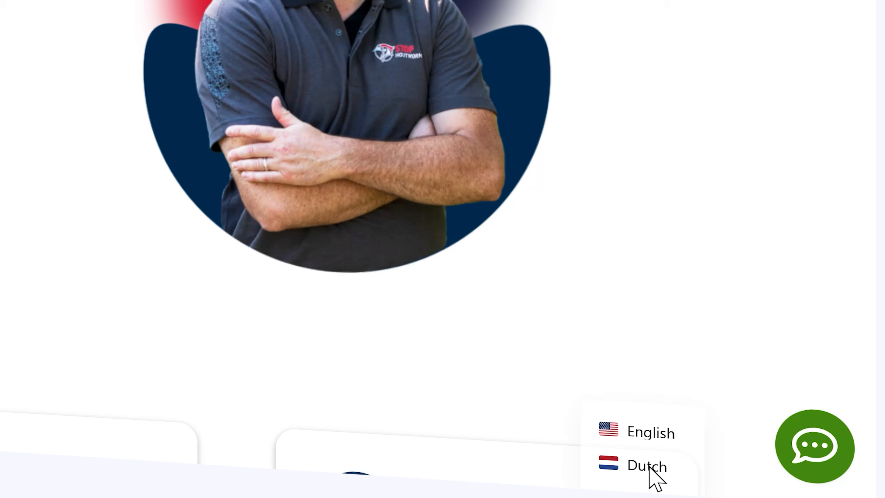
{"action": "left_click", "coordinate": [660, 440]}
{"action": "scroll", "coordinate": [660, 440], "scroll_direction": "down", "scroll_amount": 3}
{"action": "scroll", "coordinate": [645, 412], "scroll_direction": "up", "scroll_amount": 3}
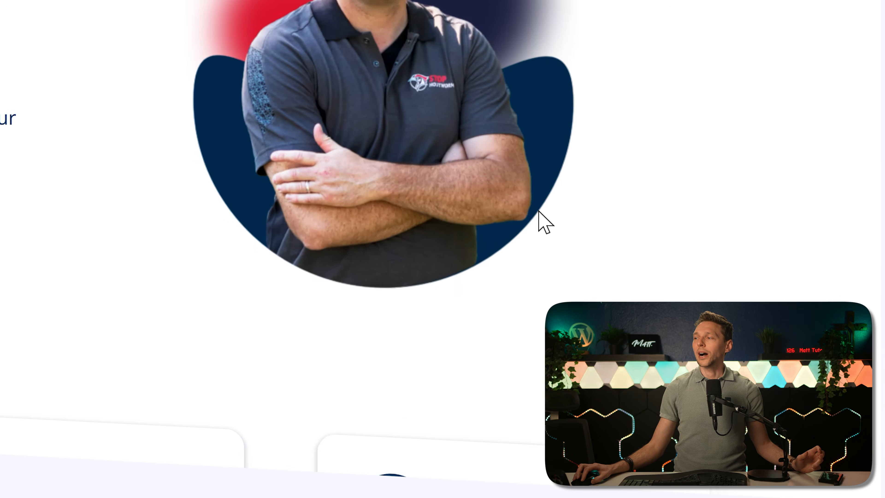
{"action": "middle_click", "coordinate": [657, 143]}
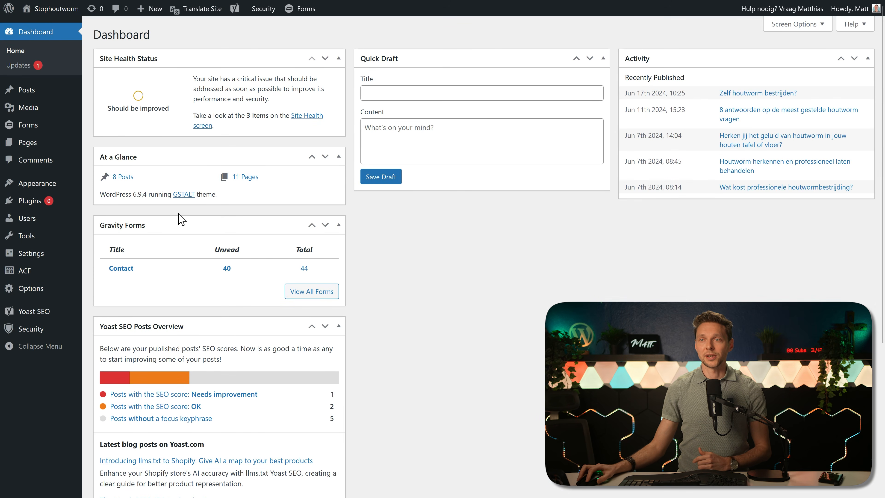
Open TranslatePress's language switcher settings and review the Floating, Shortcode and Menu Item variants
{"action": "mouse_move", "coordinate": [19, 255]}
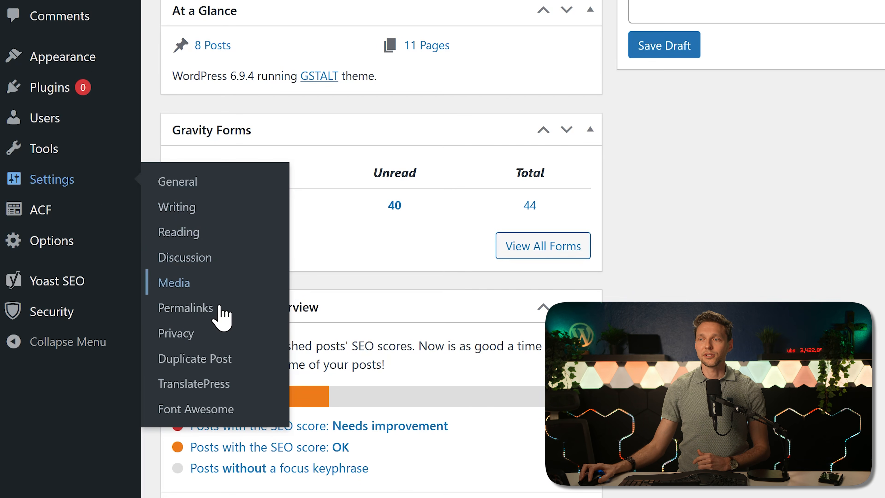
{"action": "left_click", "coordinate": [218, 385]}
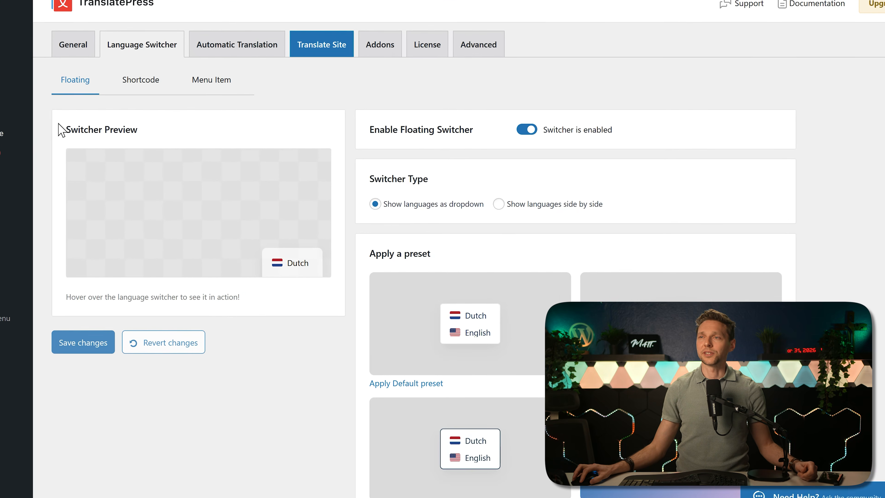
{"action": "left_click", "coordinate": [105, 66]}
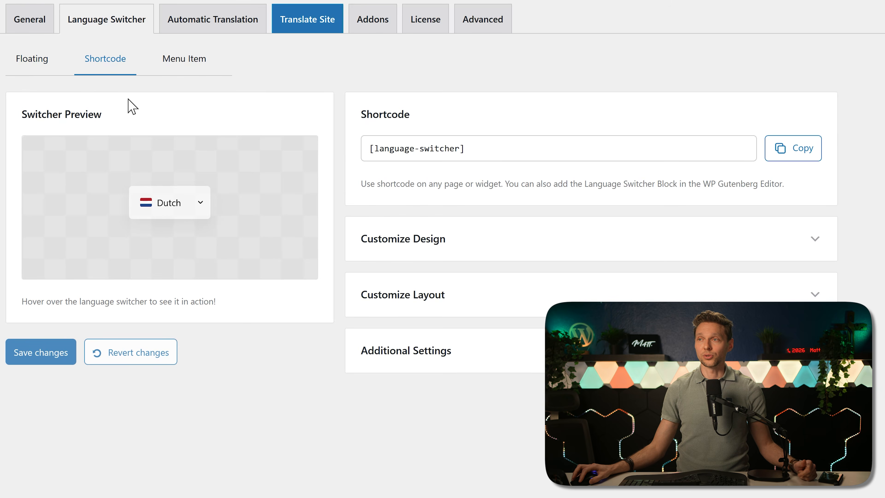
{"action": "left_click", "coordinate": [184, 66]}
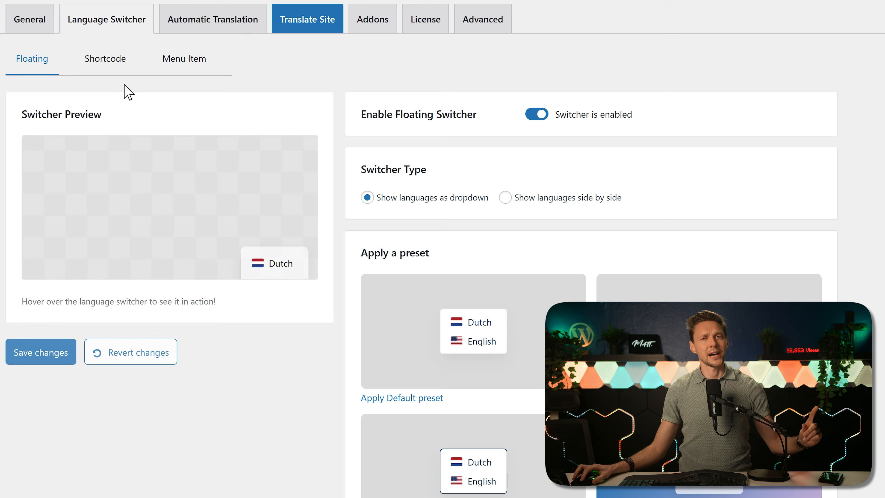
Disable the floating language switcher and review its presets and Customize Design options
{"action": "left_click", "coordinate": [542, 117]}
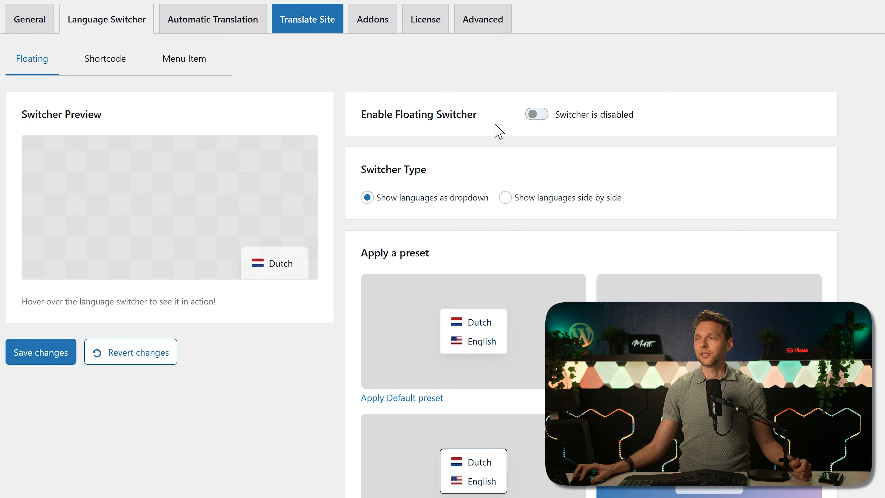
{"action": "scroll", "coordinate": [604, 166], "scroll_direction": "down", "scroll_amount": 5}
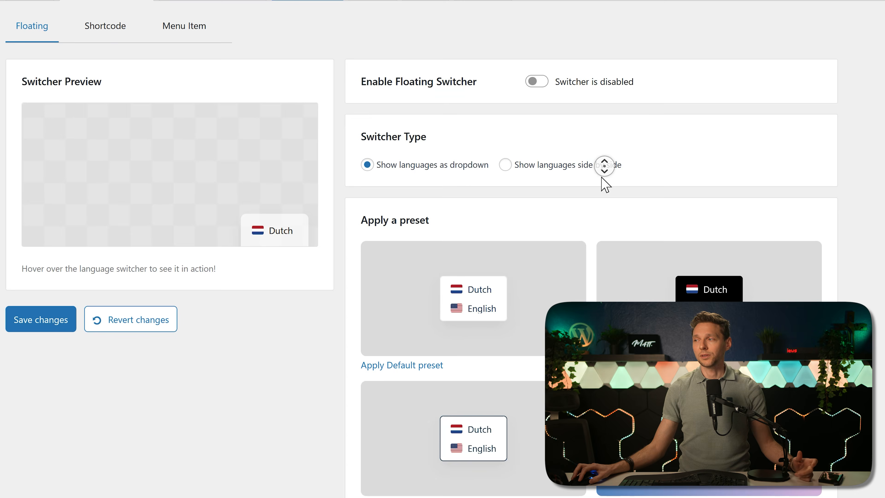
{"action": "scroll", "coordinate": [605, 166], "scroll_direction": "down", "scroll_amount": 2}
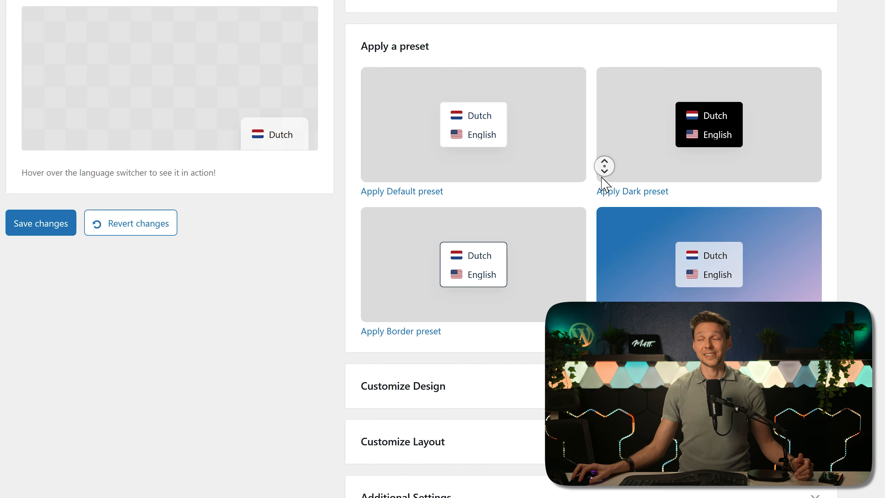
{"action": "left_click", "coordinate": [466, 395]}
{"action": "middle_click", "coordinate": [327, 394]}
{"action": "scroll", "coordinate": [327, 395], "scroll_direction": "down", "scroll_amount": 9}
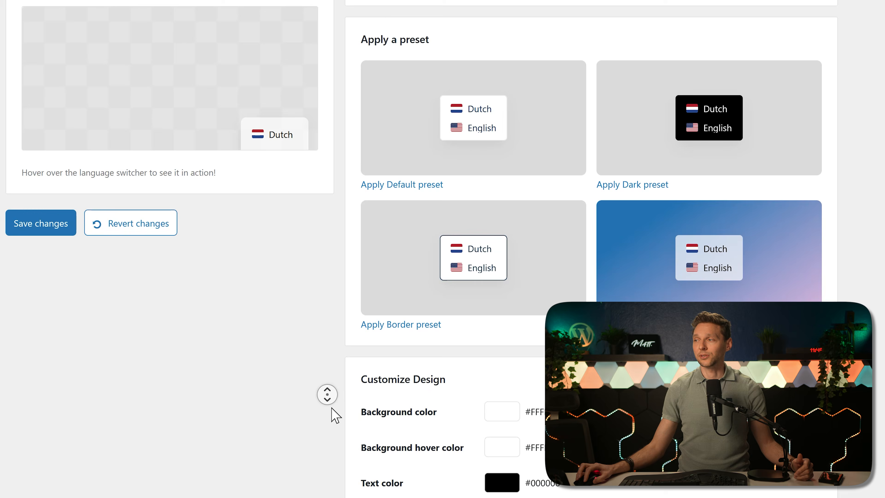
{"action": "scroll", "coordinate": [338, 400], "scroll_direction": "down", "scroll_amount": 4}
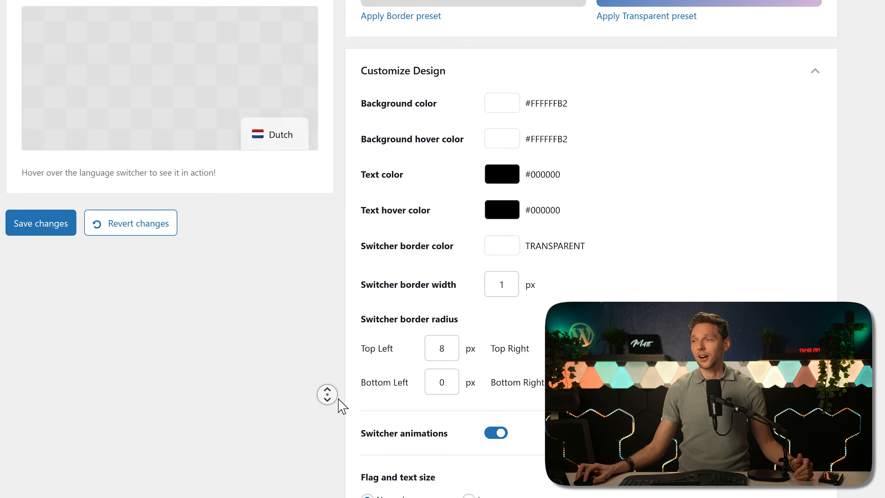
{"action": "middle_click", "coordinate": [342, 407]}
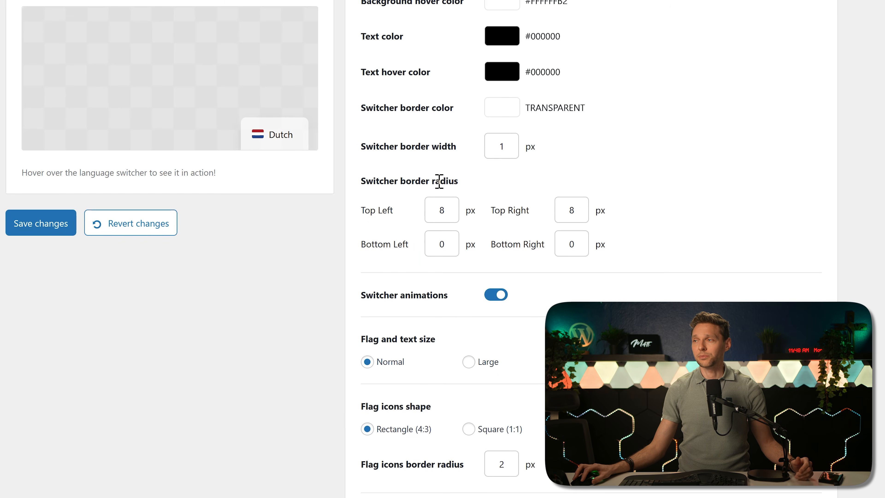
{"action": "middle_click", "coordinate": [335, 247]}
{"action": "scroll", "coordinate": [335, 247], "scroll_direction": "down", "scroll_amount": 4}
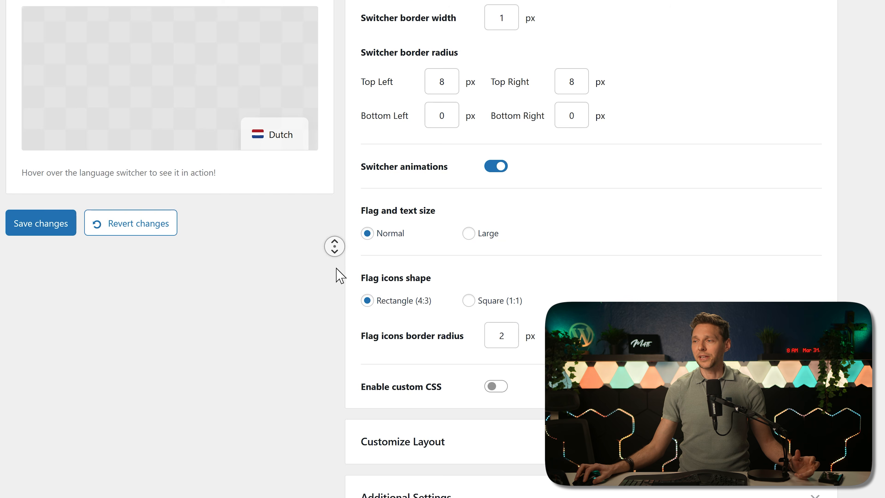
In the floating switcher's desktop layout, set Language Names to No Names and Flag Icons Position to Before Language
{"action": "left_click", "coordinate": [376, 444]}
{"action": "middle_click", "coordinate": [304, 379]}
{"action": "scroll", "coordinate": [305, 379], "scroll_direction": "down", "scroll_amount": 7}
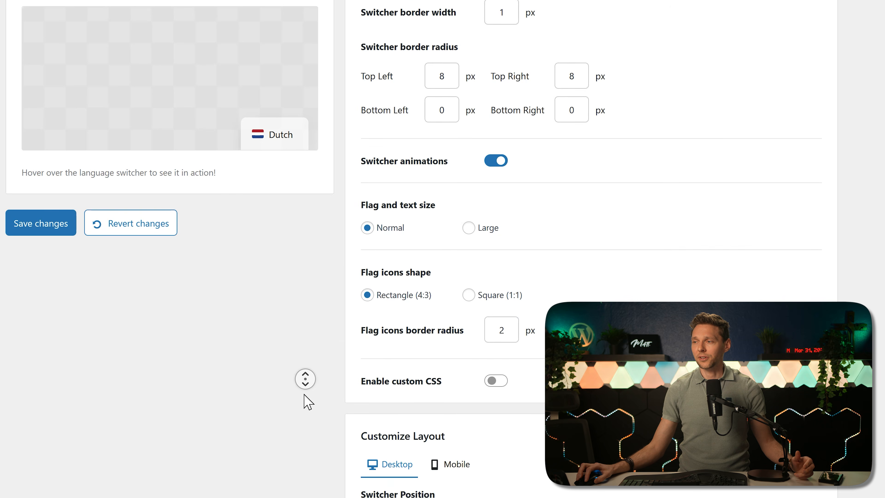
{"action": "middle_click", "coordinate": [313, 412]}
{"action": "left_click", "coordinate": [461, 215]}
{"action": "left_click", "coordinate": [384, 217]}
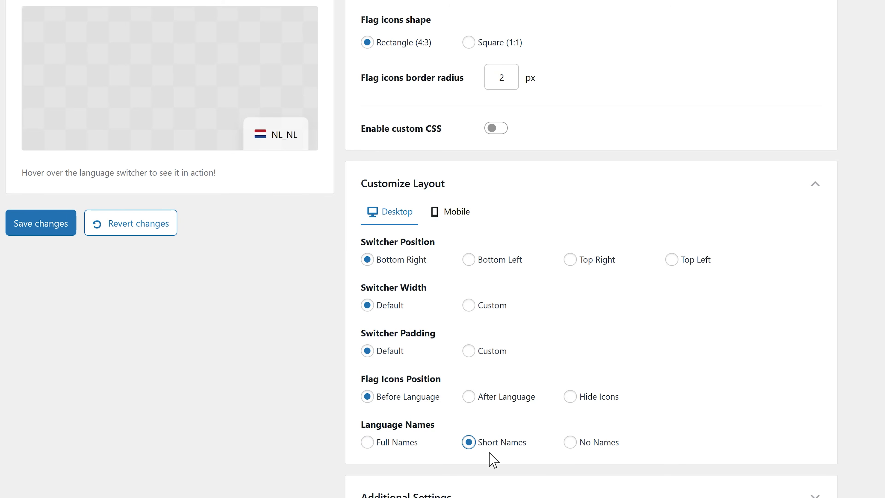
{"action": "left_click", "coordinate": [568, 443]}
{"action": "left_click", "coordinate": [570, 397]}
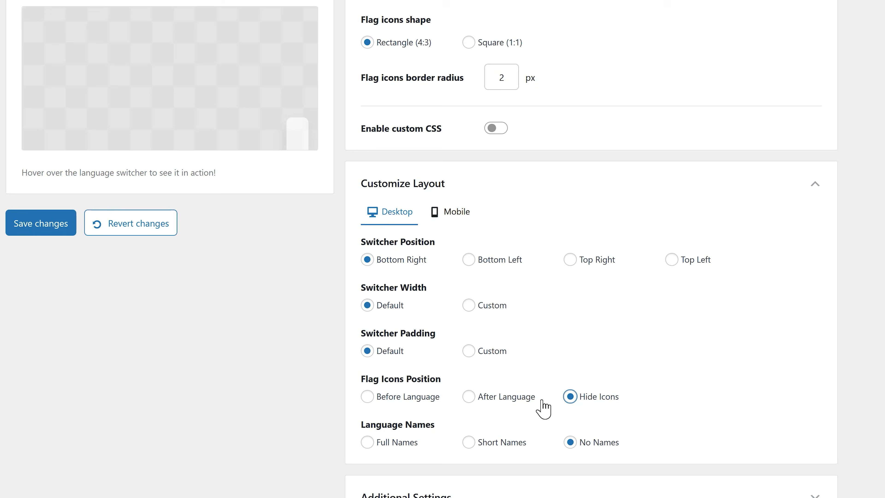
{"action": "left_click", "coordinate": [487, 398]}
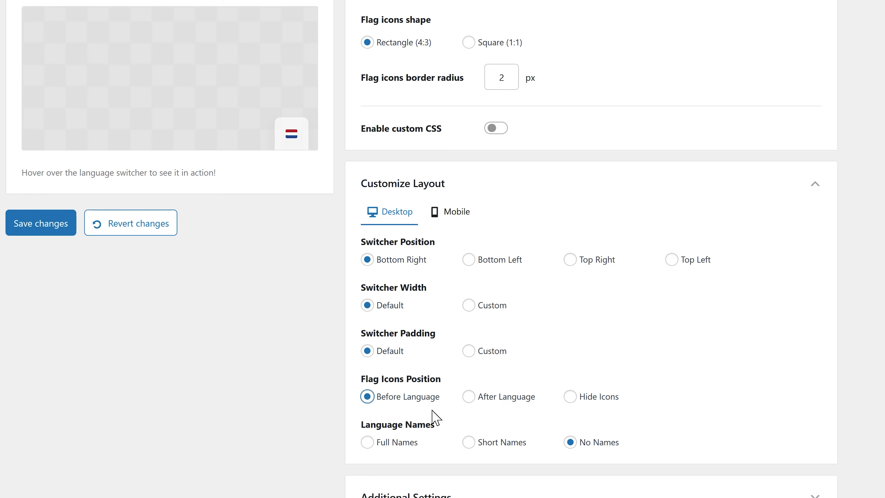
Enable Show opposite language in the floating switcher's additional settings and save the changes
{"action": "scroll", "coordinate": [282, 397], "scroll_direction": "down", "scroll_amount": 3}
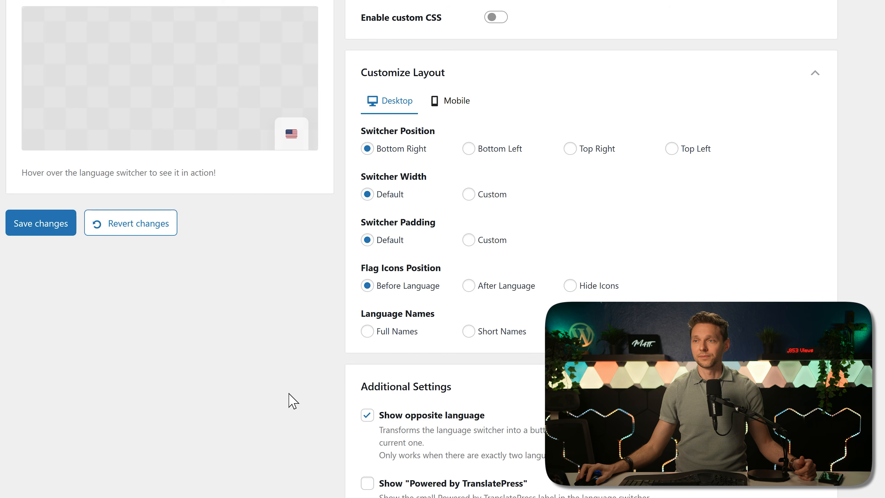
{"action": "left_click", "coordinate": [52, 230]}
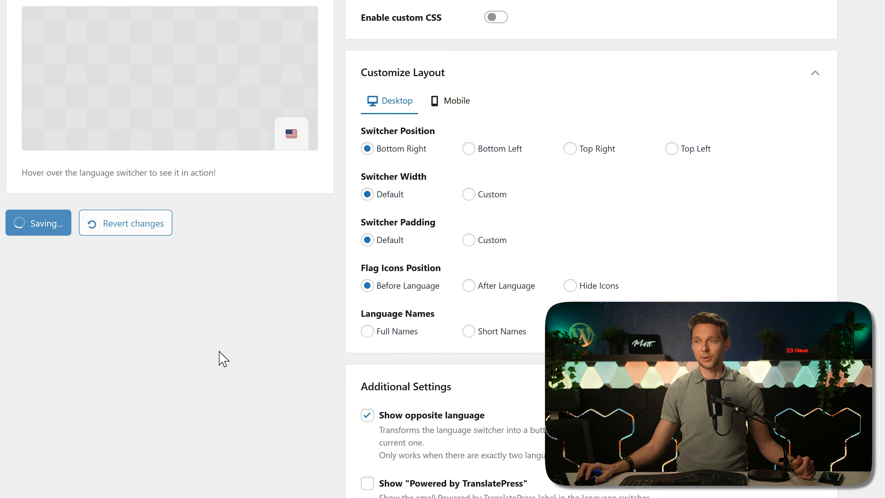
{"action": "middle_click", "coordinate": [307, 350]}
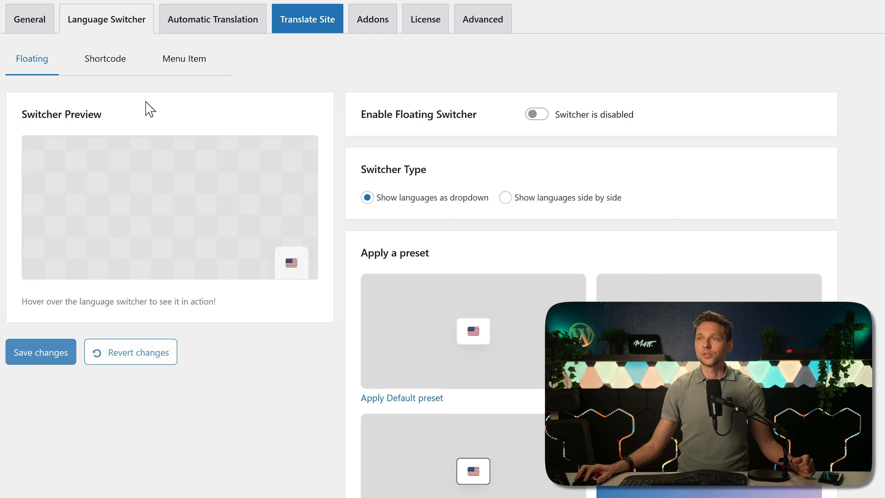
Copy the [language-switcher] shortcode from the shortcode switcher settings
{"action": "left_click", "coordinate": [107, 62]}
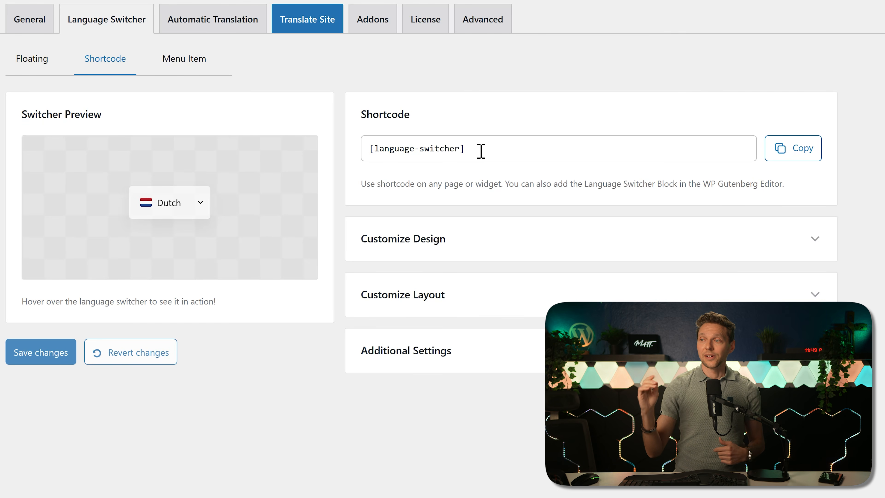
{"action": "left_click_drag", "start_coordinate": [481, 151], "coordinate": [348, 157]}
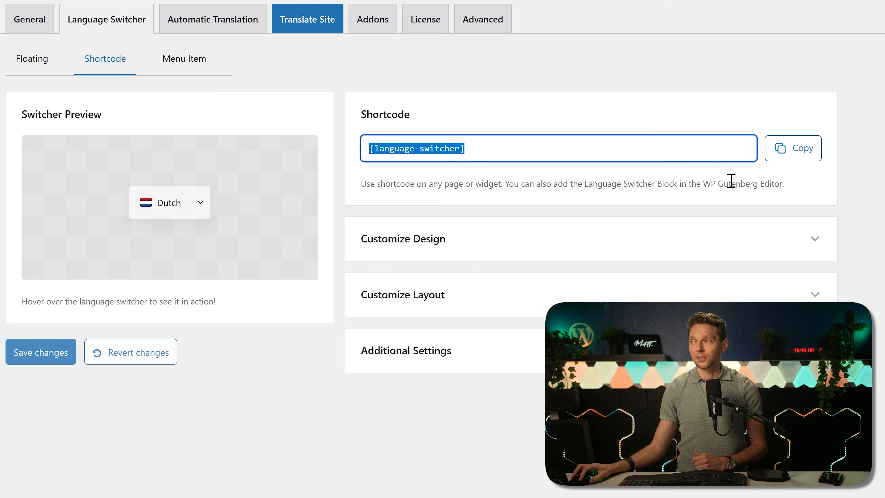
{"action": "left_click", "coordinate": [793, 148]}
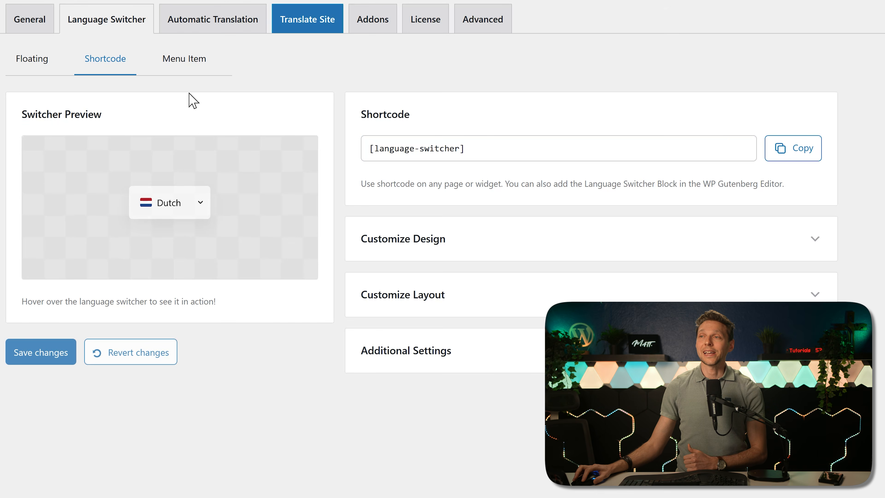
Set the menu item switcher's Language Names to No Names for desktop and save the changes
{"action": "left_click", "coordinate": [186, 66]}
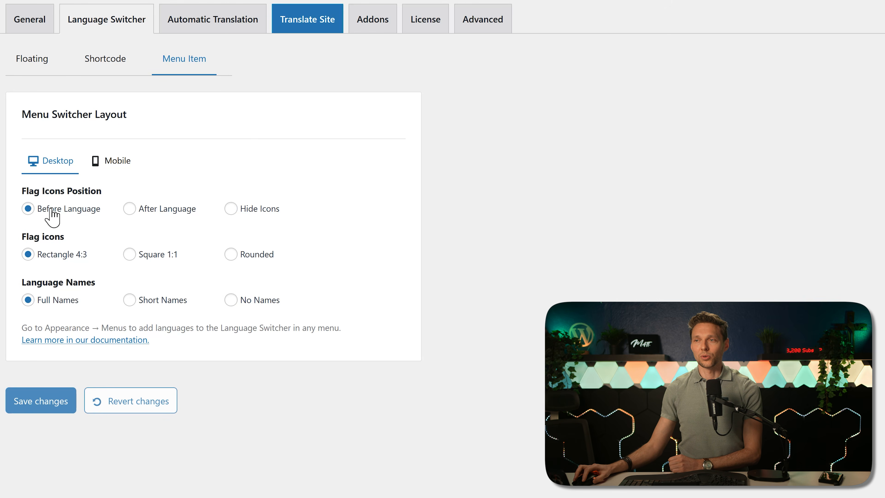
{"action": "left_click", "coordinate": [231, 301]}
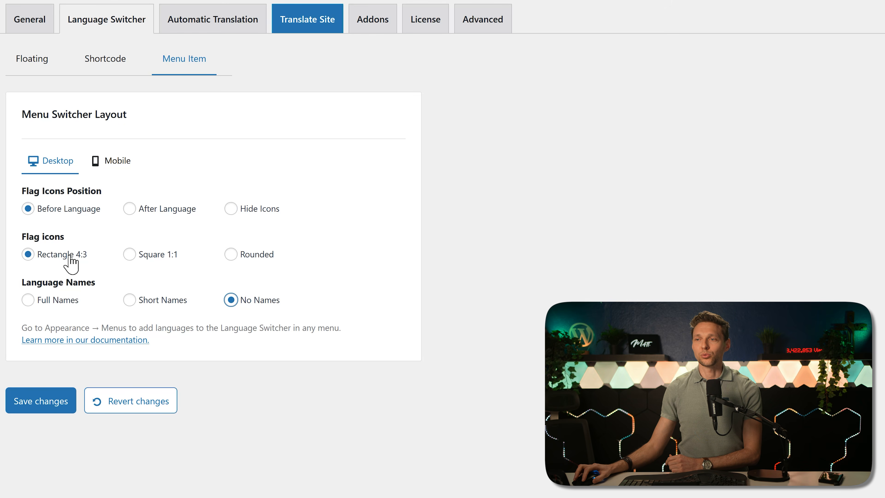
{"action": "left_click", "coordinate": [49, 406]}
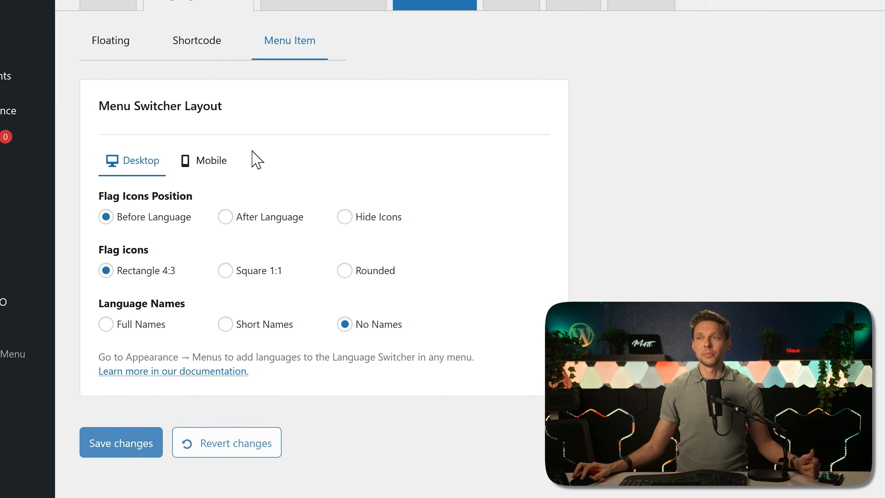
Open the WordPress menu editor and review the header menu's structure and the available item types
{"action": "mouse_move", "coordinate": [18, 112]}
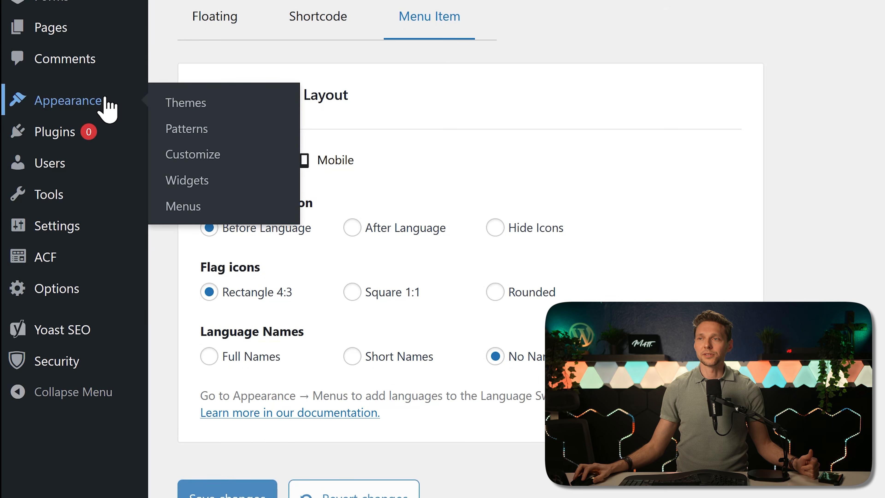
{"action": "left_click", "coordinate": [196, 207]}
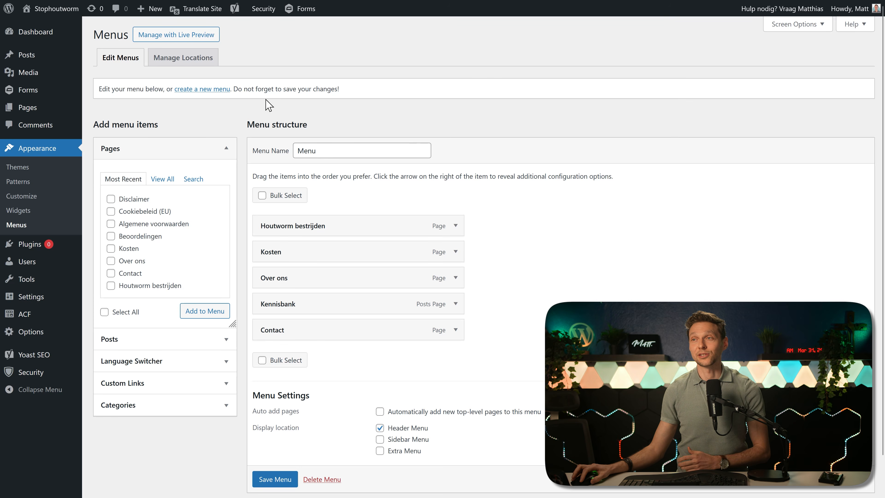
{"action": "middle_click", "coordinate": [488, 159]}
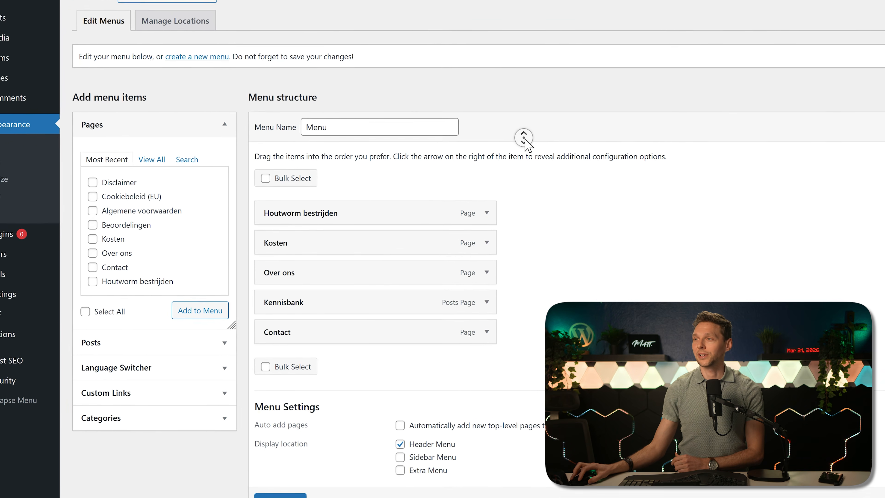
{"action": "middle_click", "coordinate": [528, 145]}
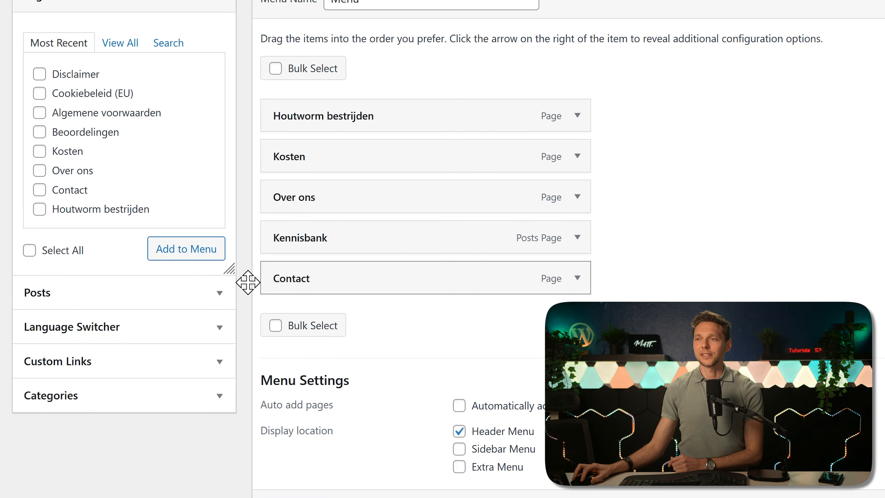
Add the Opposite Language item from the Language Switcher group to the end of the header menu and save the menu
{"action": "left_click", "coordinate": [157, 339]}
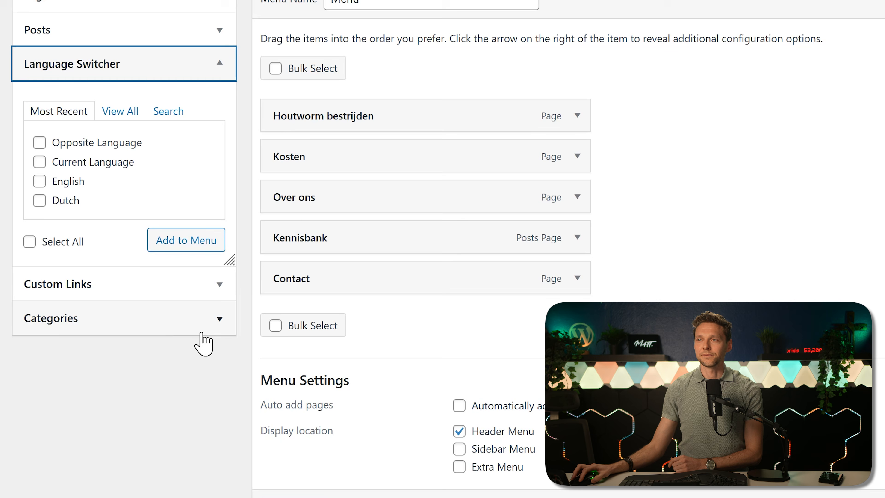
{"action": "left_click", "coordinate": [41, 142]}
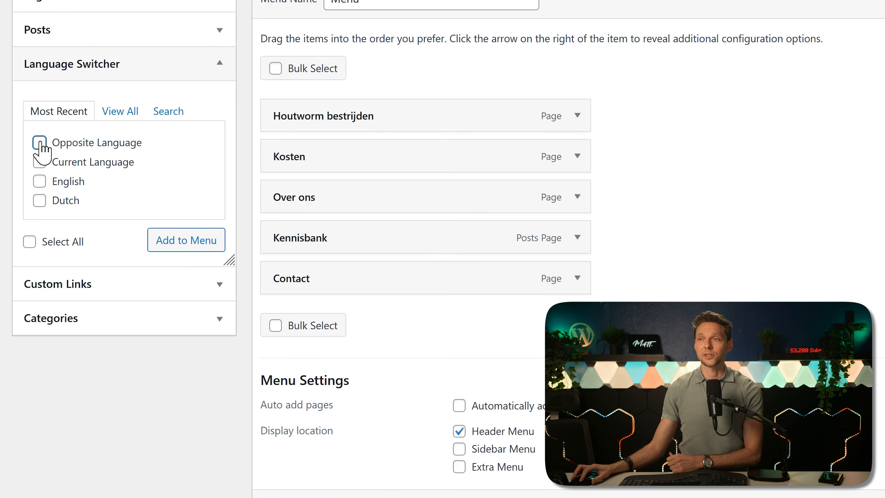
{"action": "left_click", "coordinate": [185, 244]}
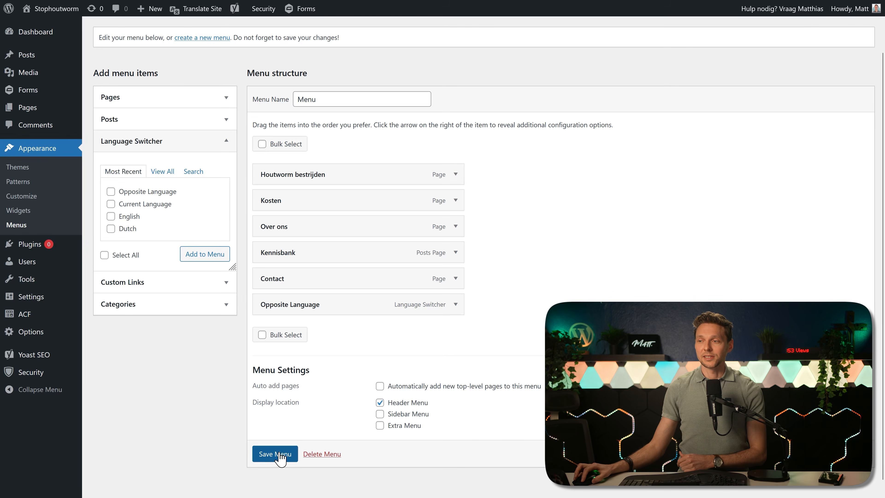
{"action": "left_click", "coordinate": [279, 454]}
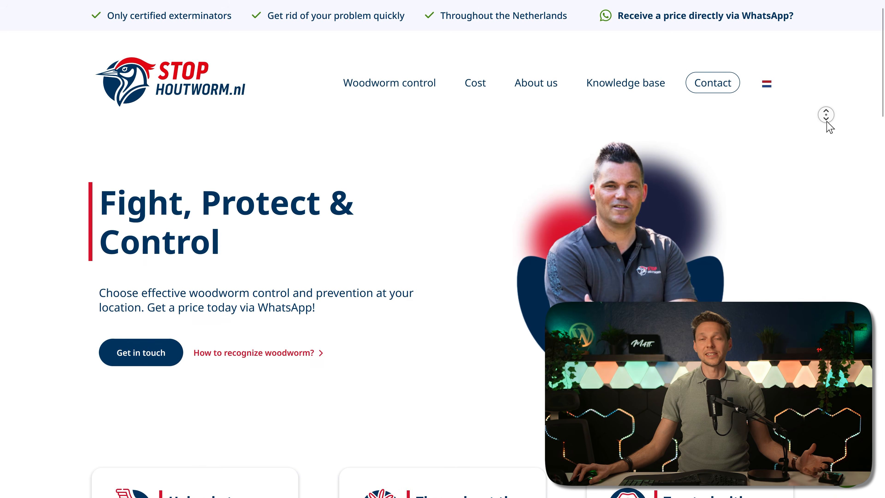
Review the English home page and Woodworm control page, checking the translated text and the flag in the header menu
{"action": "scroll", "coordinate": [829, 124], "scroll_direction": "down", "scroll_amount": 7}
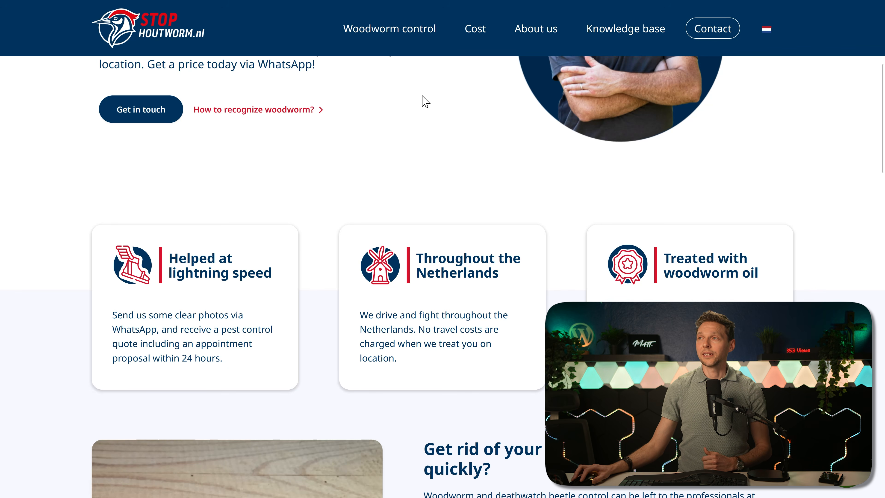
{"action": "left_click", "coordinate": [409, 33]}
{"action": "middle_click", "coordinate": [816, 161]}
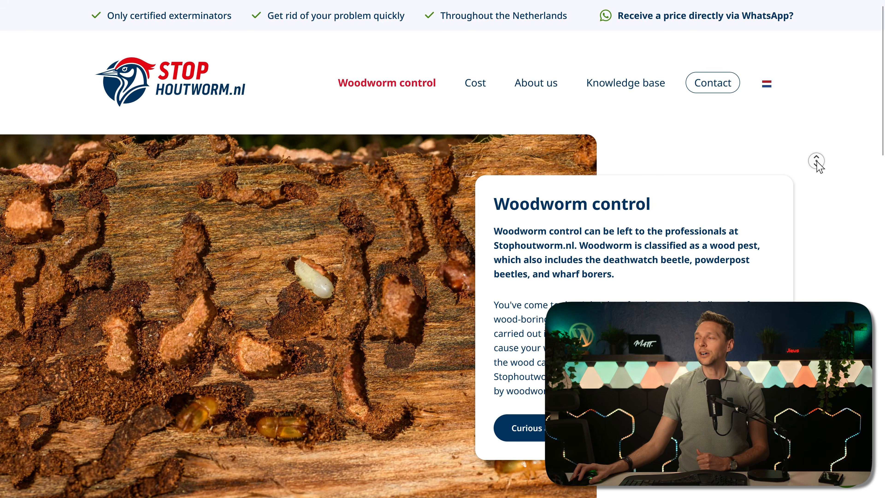
{"action": "scroll", "coordinate": [821, 177], "scroll_direction": "down", "scroll_amount": 5}
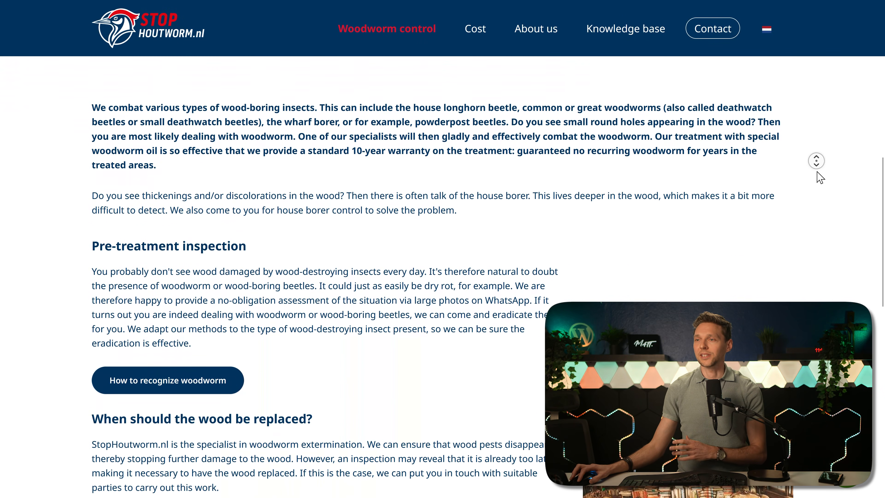
{"action": "middle_click", "coordinate": [817, 171]}
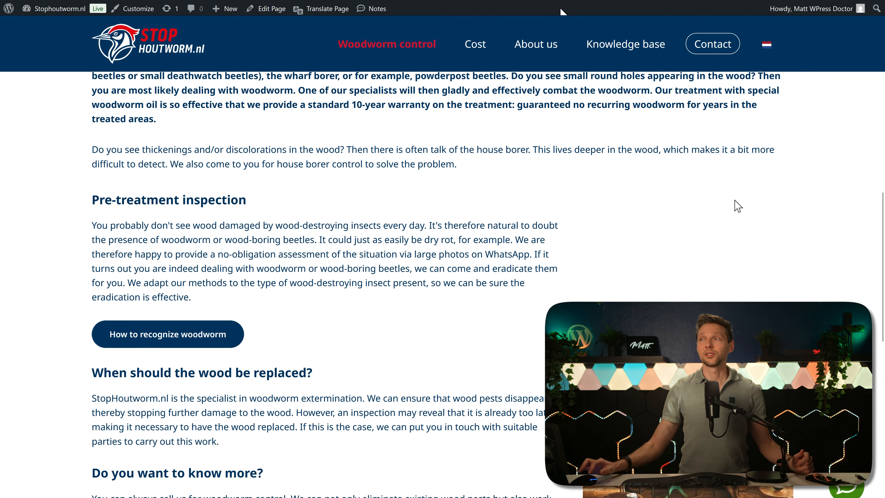
Open the site's translation editor and switch the editing language of the Kosten page to English
{"action": "left_click", "coordinate": [314, 10]}
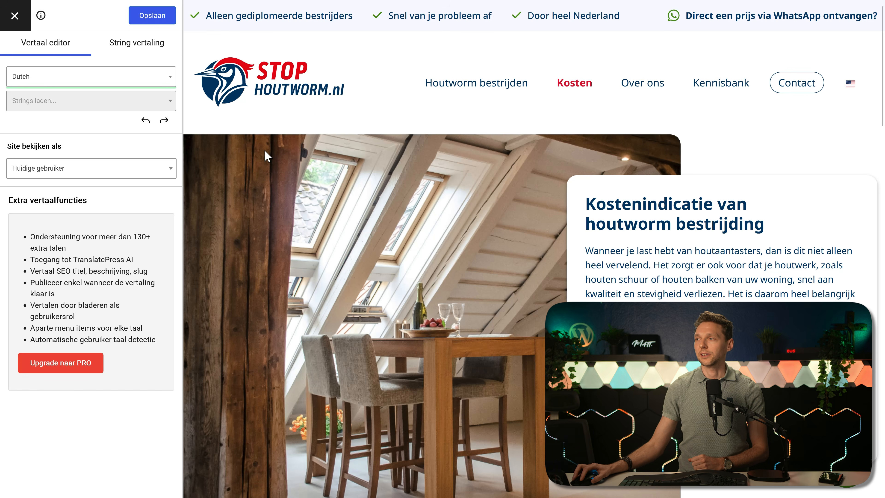
{"action": "left_click", "coordinate": [97, 80]}
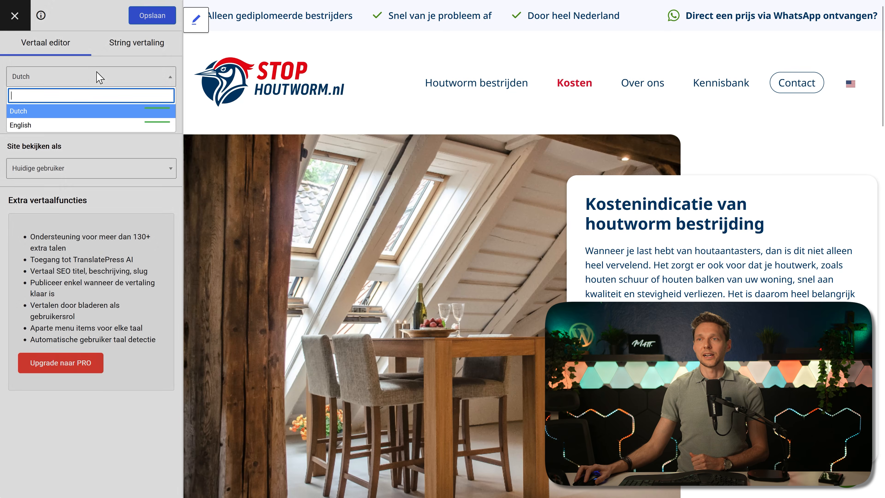
{"action": "left_click", "coordinate": [27, 123]}
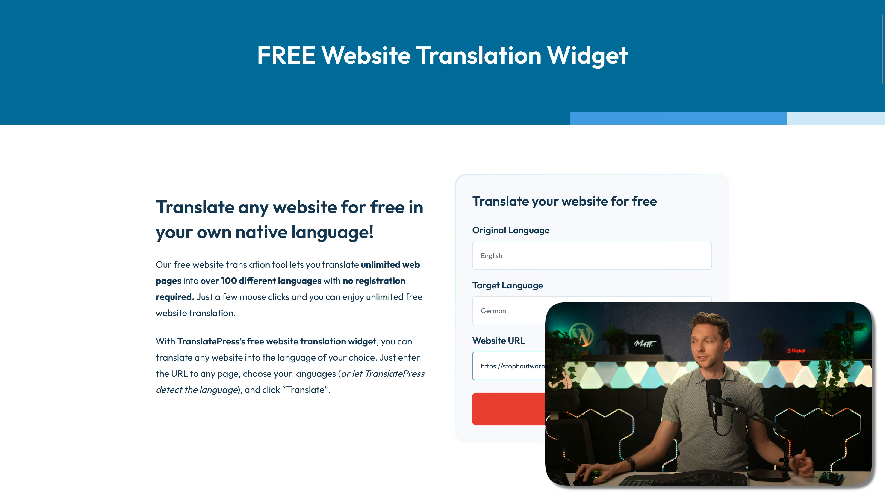
Translate the Stophoutworm website with the free website translation widget and review the English text of the costs page
{"action": "left_click", "coordinate": [592, 409]}
{"action": "middle_click", "coordinate": [816, 126]}
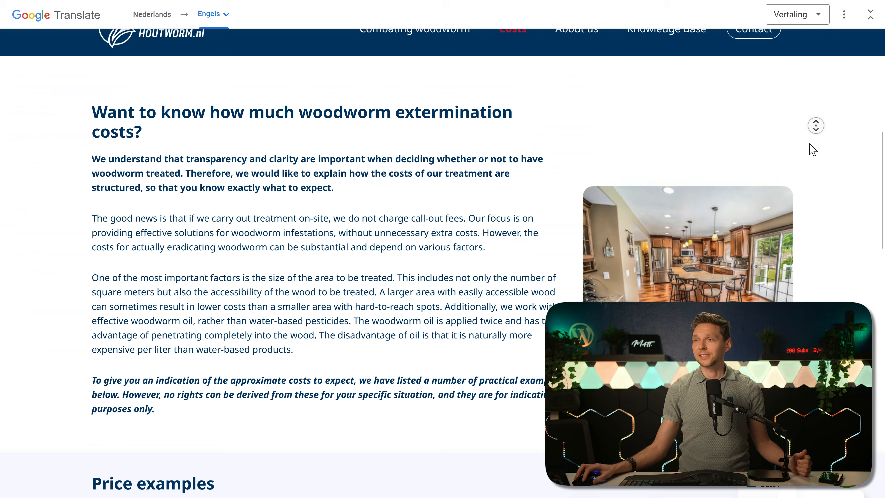
{"action": "middle_click", "coordinate": [809, 144]}
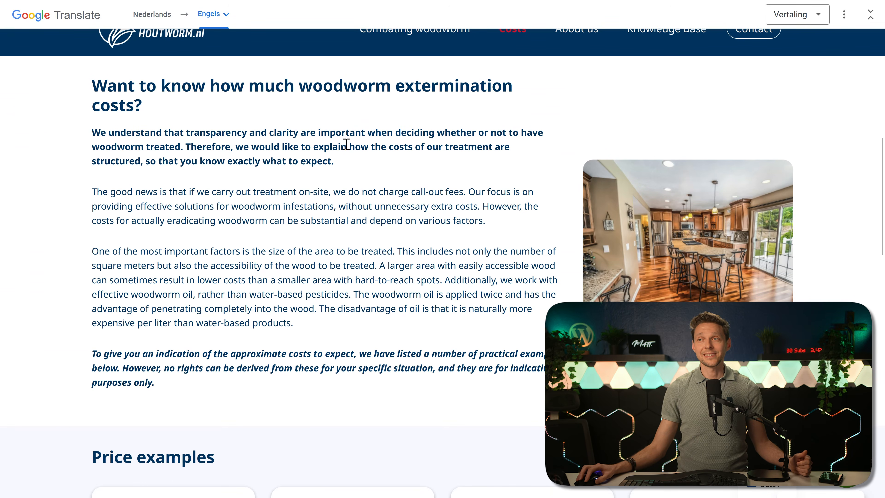
{"action": "scroll", "coordinate": [308, 149], "scroll_direction": "up", "scroll_amount": 1}
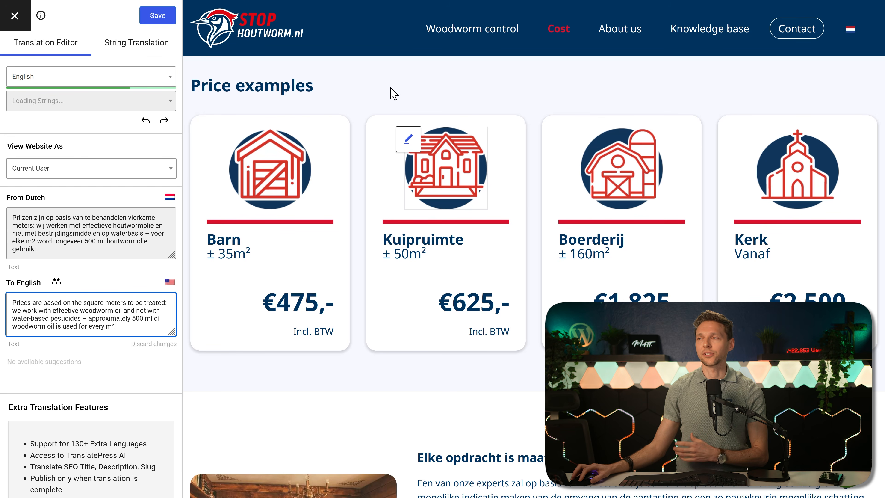
Open the Kuipruimte price example title for translation with its Dutch source text selected, and go to the About us page
{"action": "mouse_move", "coordinate": [446, 188]}
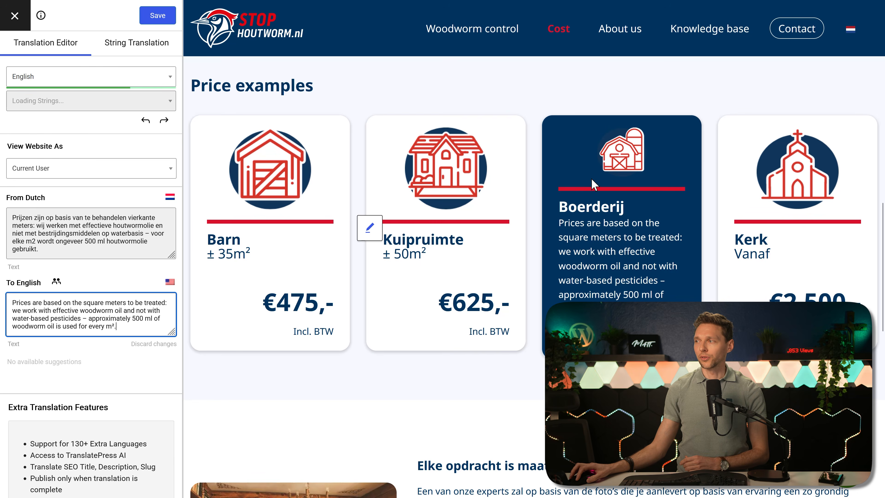
{"action": "mouse_move", "coordinate": [459, 205]}
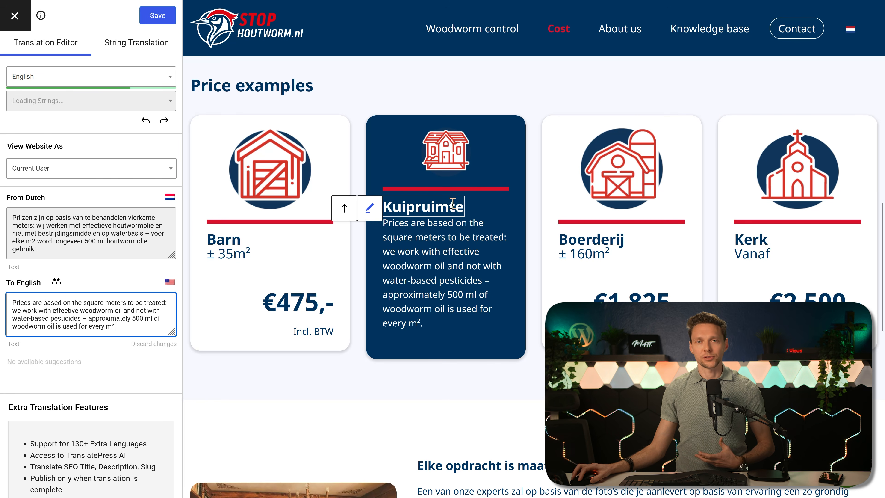
{"action": "mouse_move", "coordinate": [434, 211]}
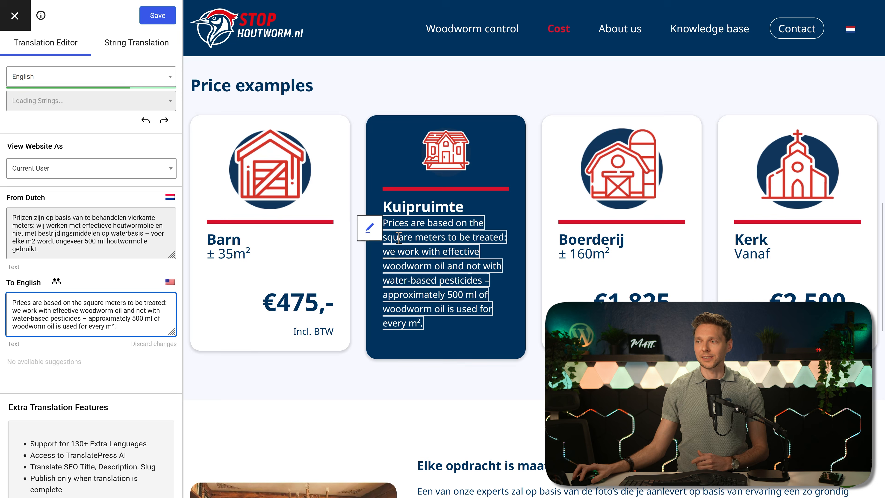
{"action": "left_click", "coordinate": [370, 213]}
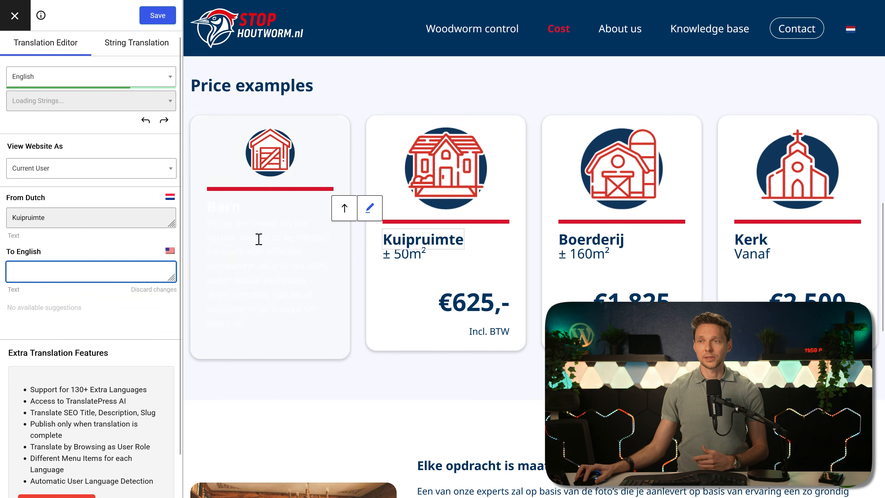
{"action": "double_click", "coordinate": [57, 217]}
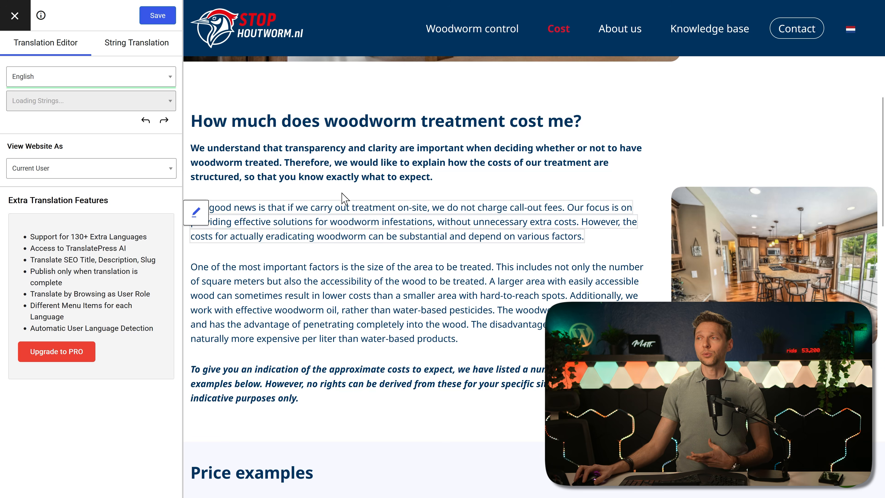
{"action": "left_click", "coordinate": [627, 30]}
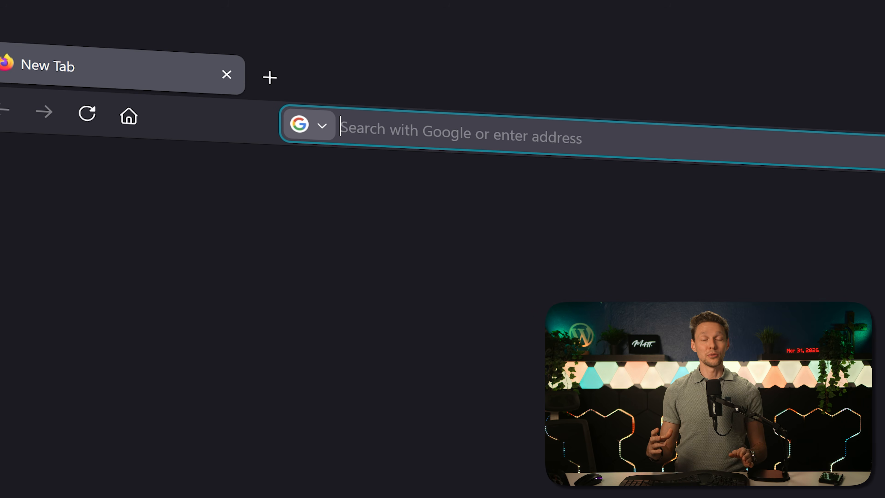
Enter the address wp.discount/translatepress10 in a new browser tab
{"action": "type", "text": "wp.di"}
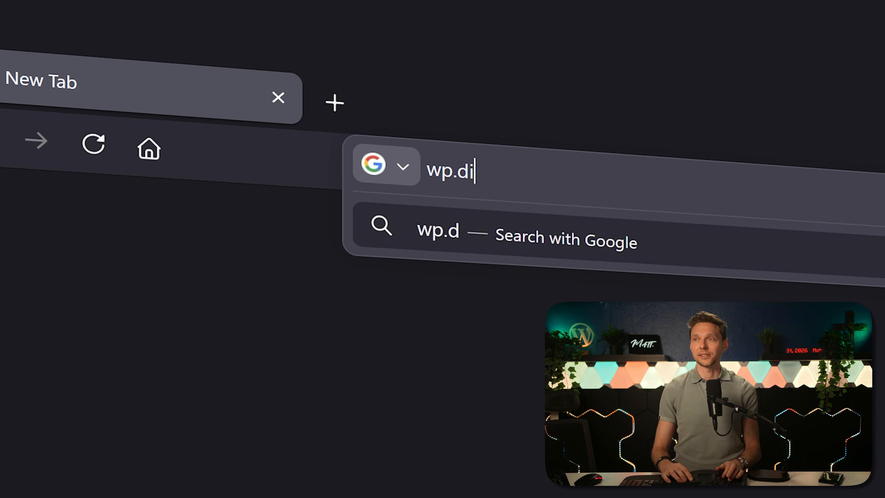
{"action": "type", "text": "scount/translatepre"}
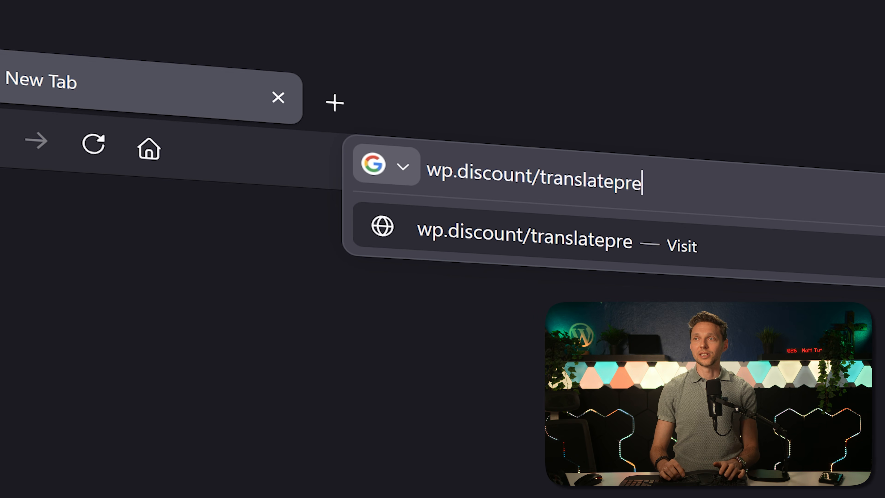
{"action": "type", "text": "ss10"}
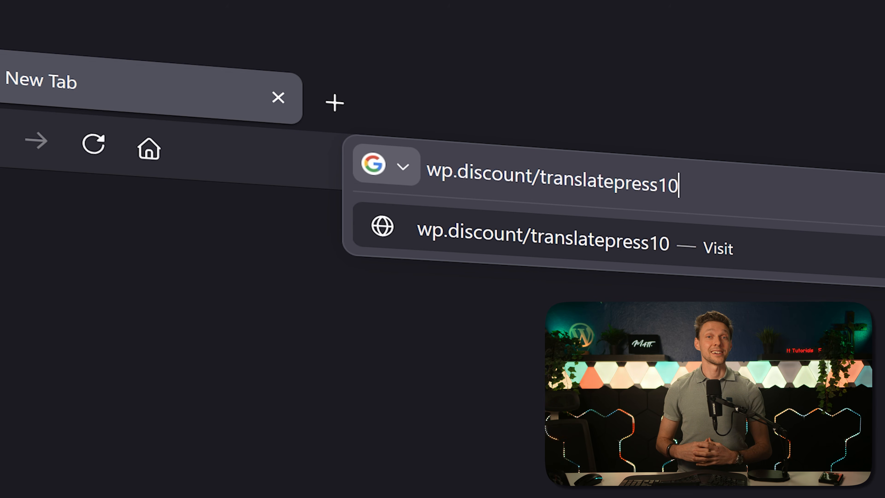
Compare the prices and features of the Personal, Business and Developer plans, and read the money-back guarantee terms
{"action": "middle_click", "coordinate": [814, 135]}
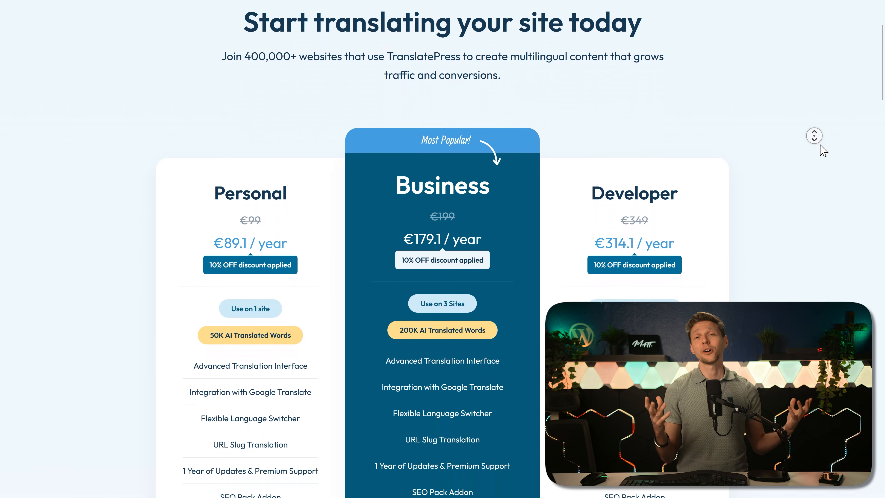
{"action": "middle_click", "coordinate": [821, 148]}
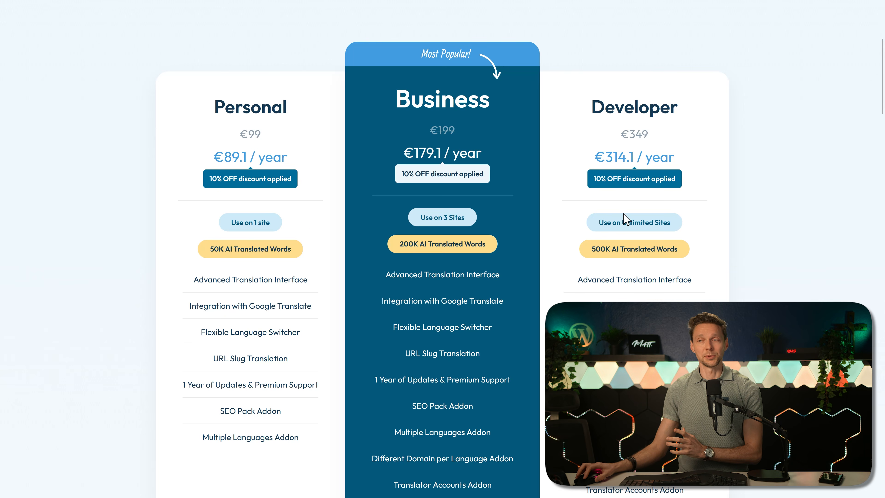
{"action": "mouse_move", "coordinate": [234, 257]}
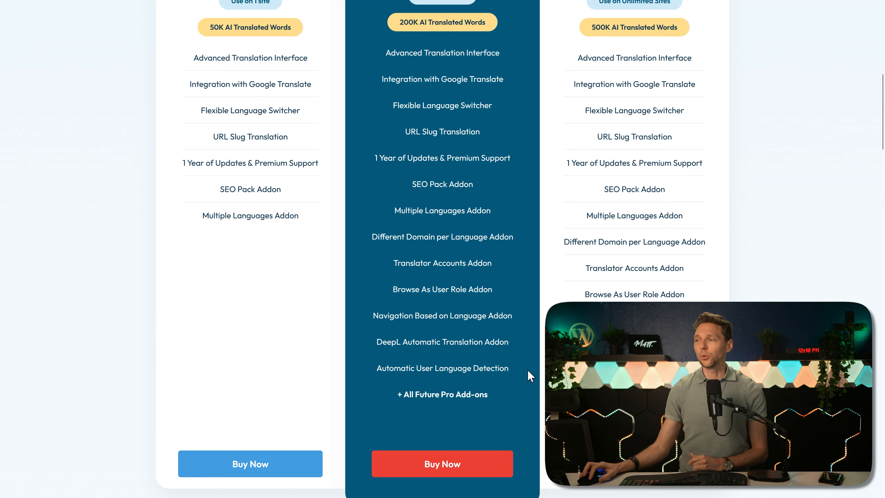
{"action": "scroll", "coordinate": [521, 376], "scroll_direction": "up", "scroll_amount": 6}
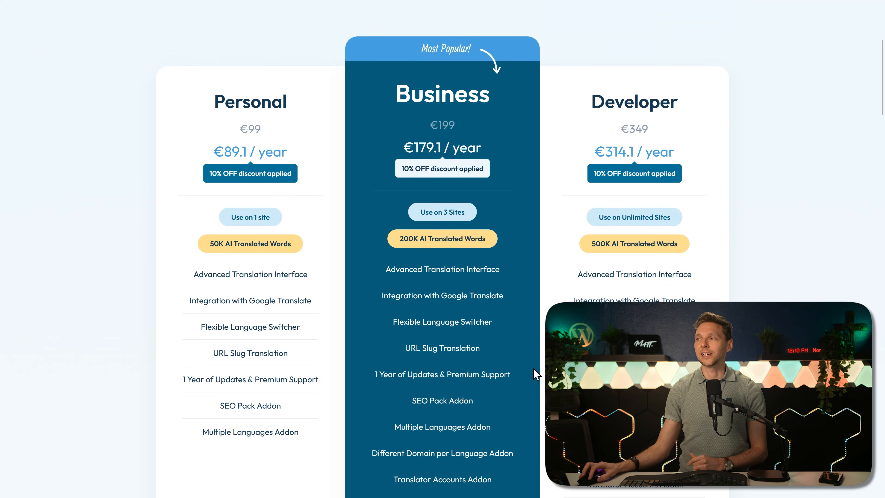
{"action": "scroll", "coordinate": [512, 366], "scroll_direction": "up", "scroll_amount": 1}
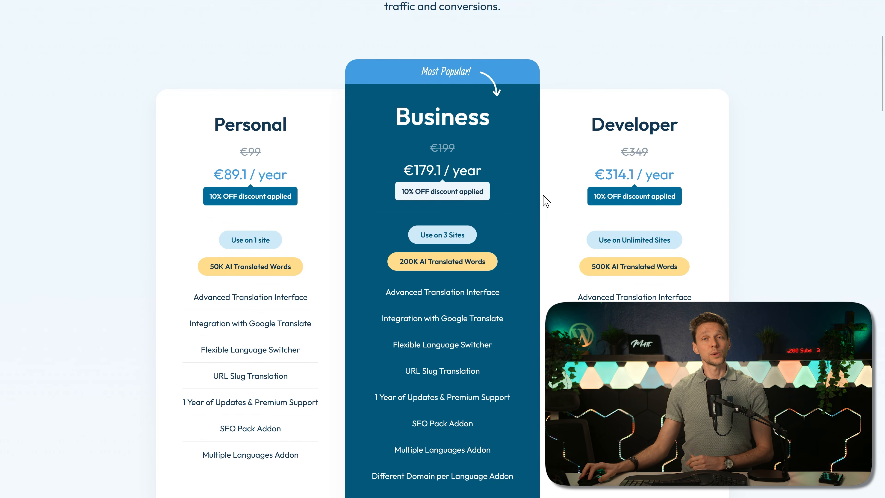
{"action": "scroll", "coordinate": [541, 202], "scroll_direction": "down", "scroll_amount": 11}
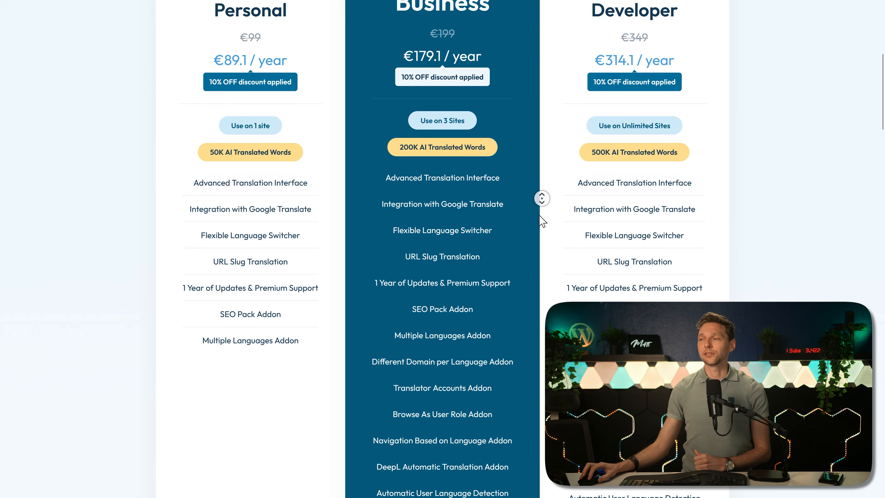
{"action": "scroll", "coordinate": [538, 211], "scroll_direction": "down", "scroll_amount": 4}
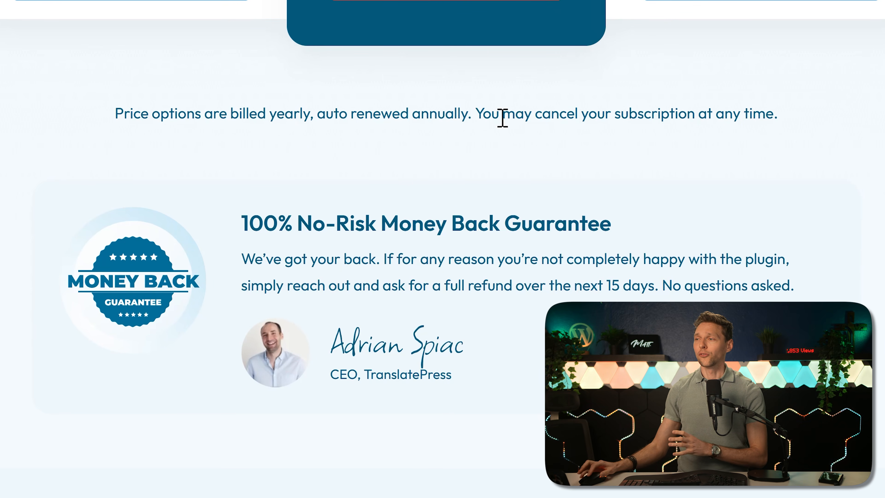
{"action": "left_click_drag", "start_coordinate": [661, 290], "coordinate": [567, 291]}
{"action": "left_click", "coordinate": [567, 291]}
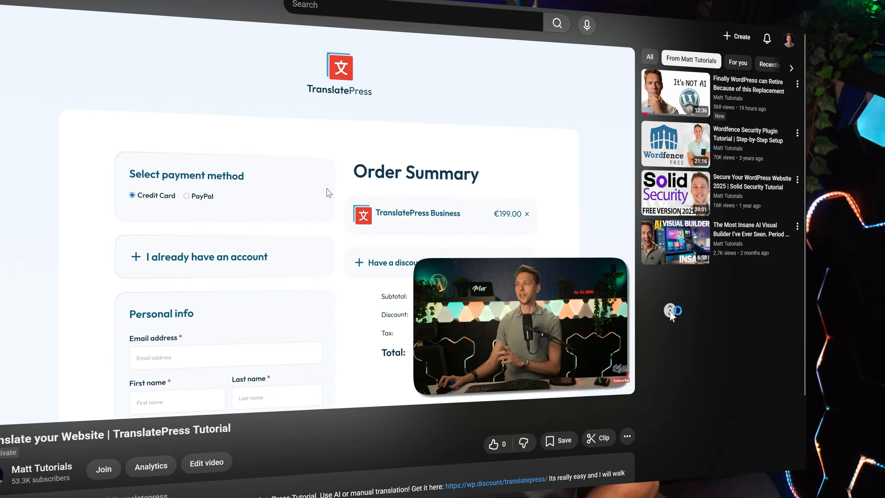
Switch to the TranslatePress tutorial video on YouTube and expand its description to read the links
{"action": "scroll", "coordinate": [713, 332], "scroll_direction": "down", "scroll_amount": 1}
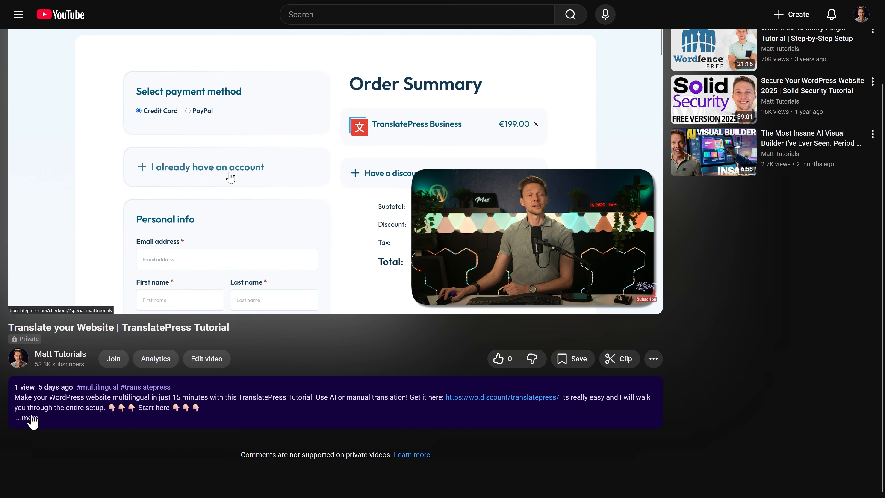
{"action": "left_click", "coordinate": [26, 418]}
{"action": "scroll", "coordinate": [391, 427], "scroll_direction": "down", "scroll_amount": 2}
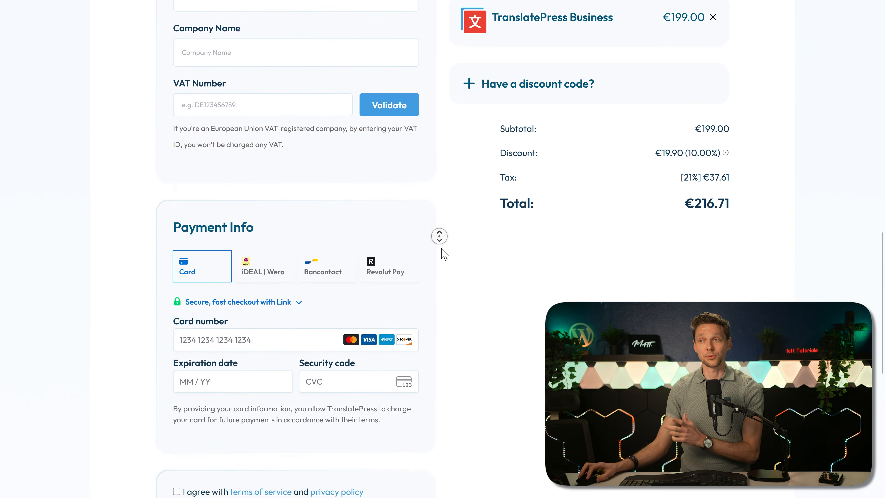
Accept the terms of service and privacy policy at the TranslatePress Business checkout
{"action": "middle_click", "coordinate": [443, 248]}
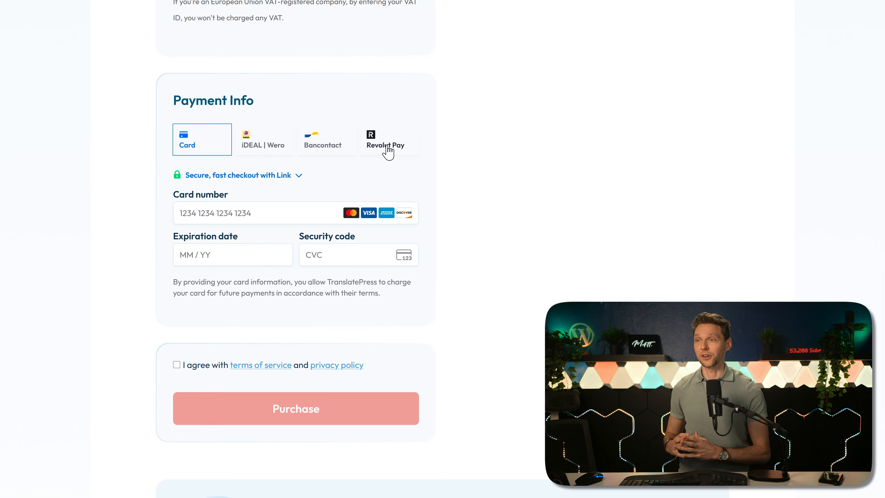
{"action": "left_click", "coordinate": [176, 364]}
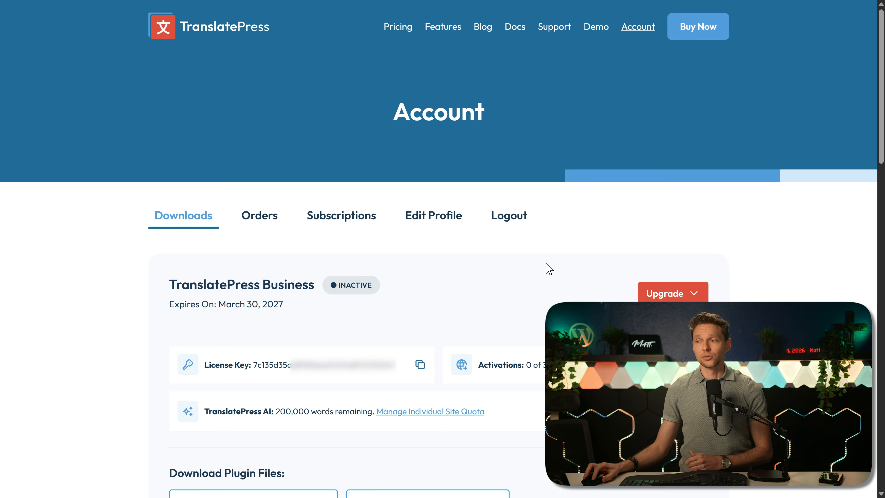
Copy the TranslatePress Business licence key from the account's downloads page and bring the plugin download files into view
{"action": "left_click", "coordinate": [420, 366]}
{"action": "middle_click", "coordinate": [555, 263]}
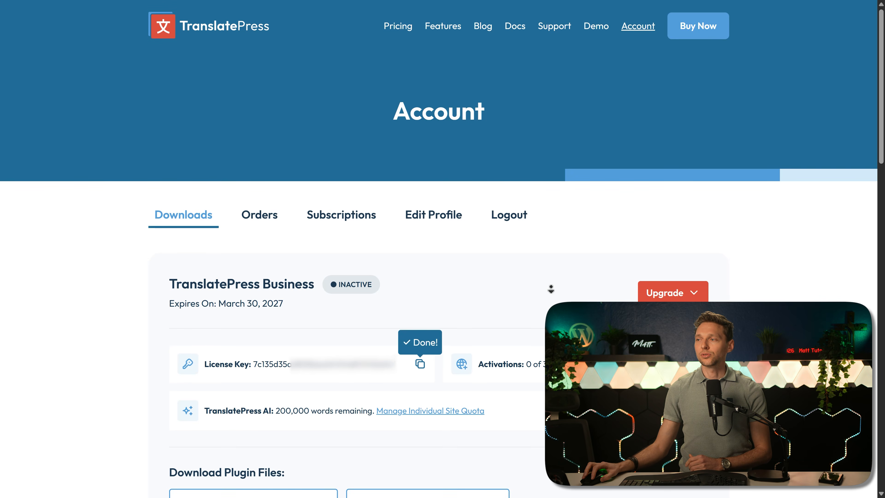
{"action": "scroll", "coordinate": [546, 334], "scroll_direction": "down", "scroll_amount": 2}
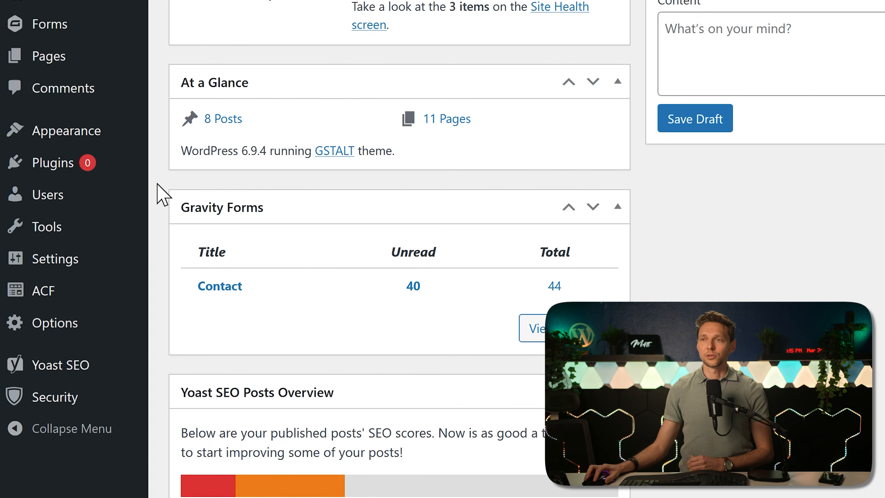
In the WordPress dashboard, start uploading a plugin and browse for the TranslatePress Business zip file
{"action": "mouse_move", "coordinate": [69, 182]}
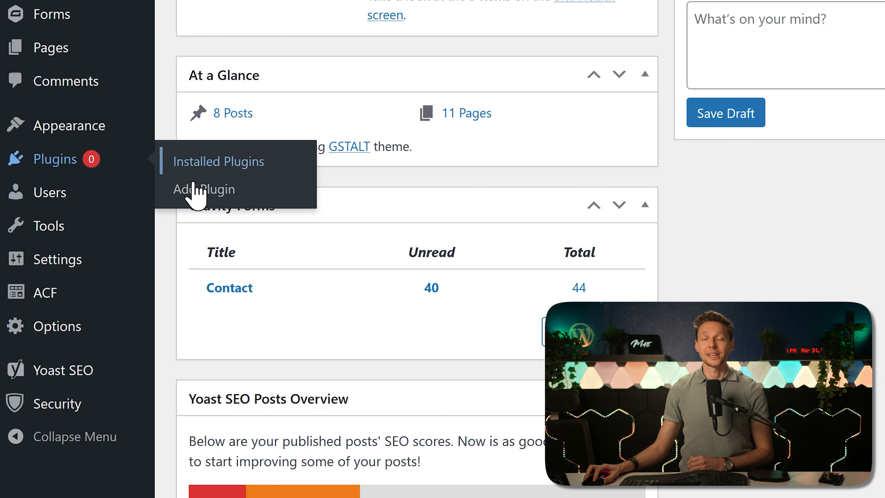
{"action": "left_click", "coordinate": [205, 194]}
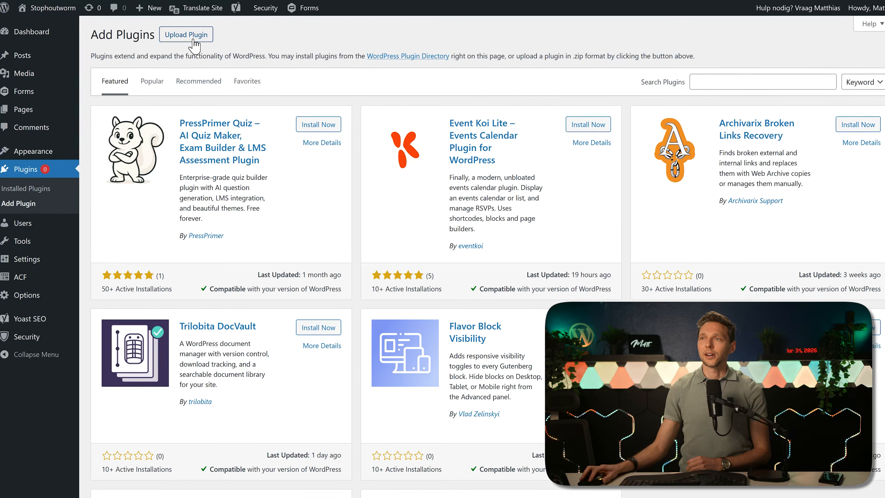
{"action": "left_click", "coordinate": [223, 33]}
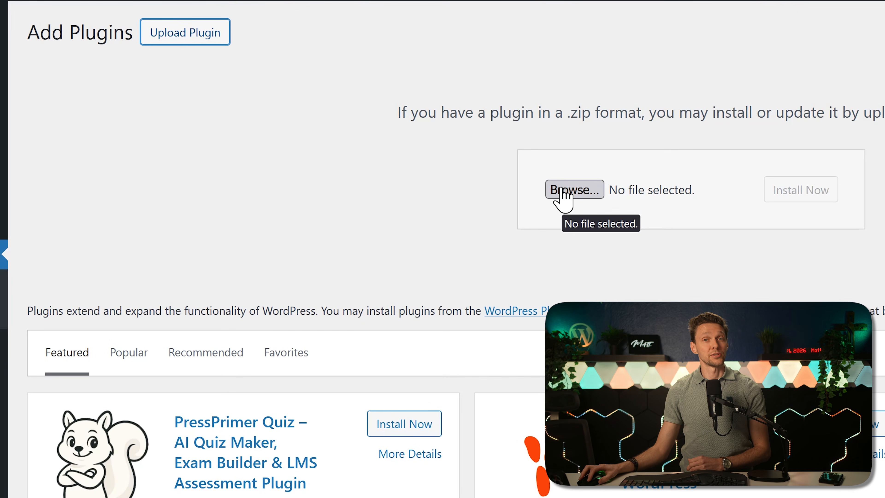
{"action": "left_click", "coordinate": [565, 191]}
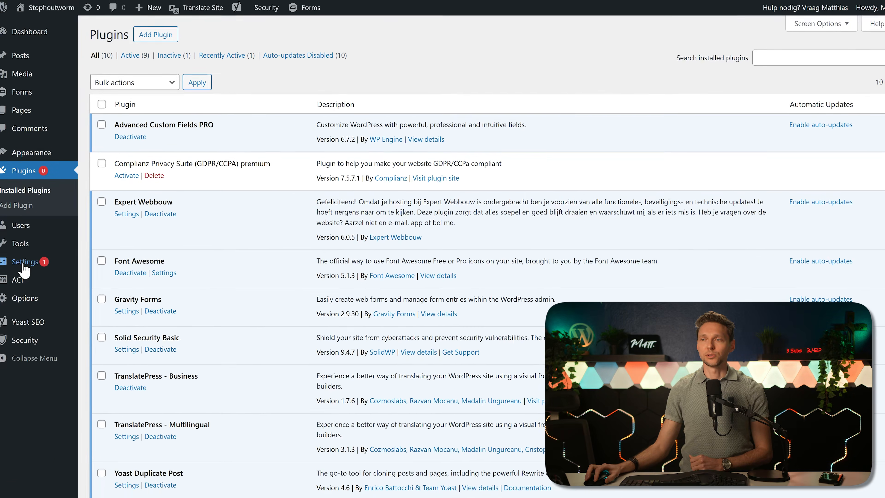
Paste the licence key into the TranslatePress license settings and activate it
{"action": "mouse_move", "coordinate": [24, 257]}
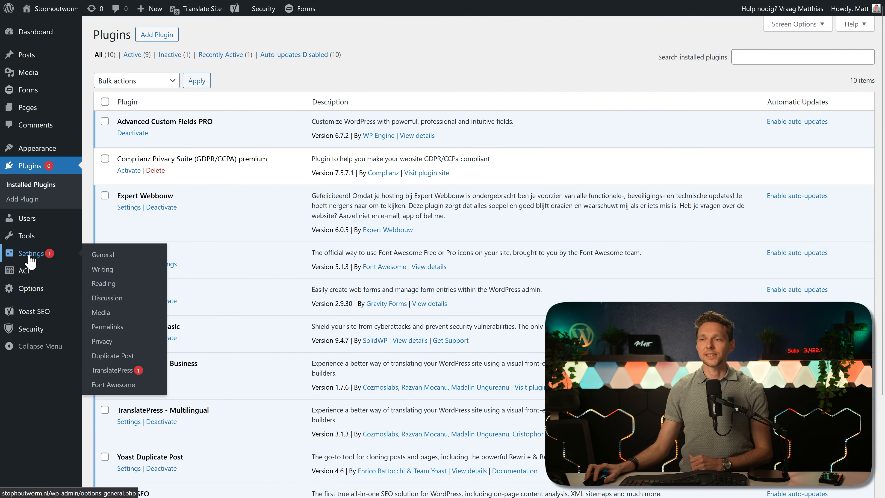
{"action": "left_click", "coordinate": [122, 372]}
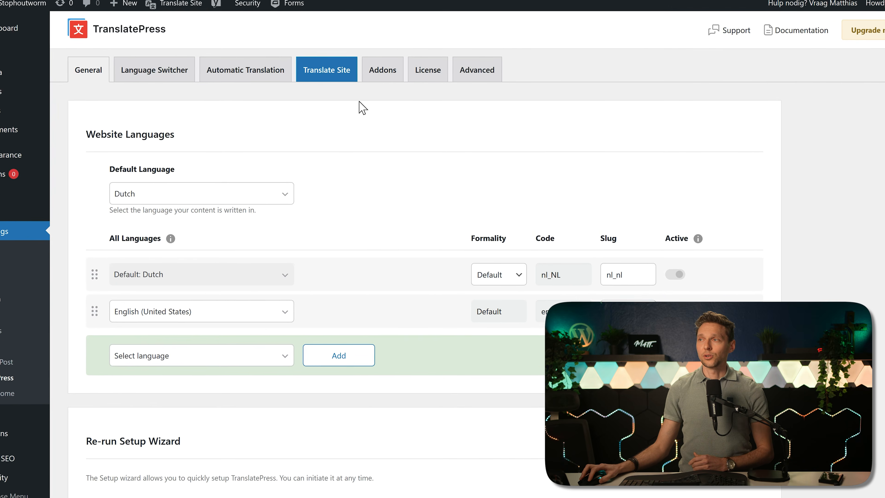
{"action": "left_click", "coordinate": [435, 72]}
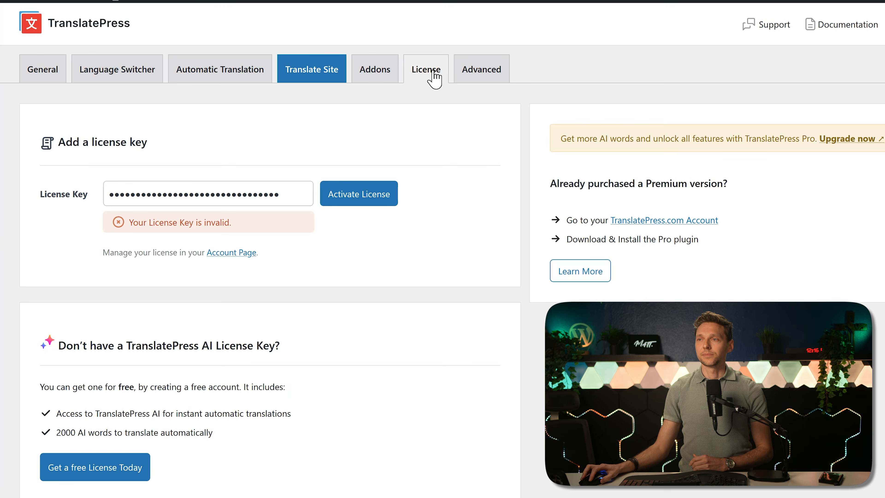
{"action": "right_click", "coordinate": [131, 195]}
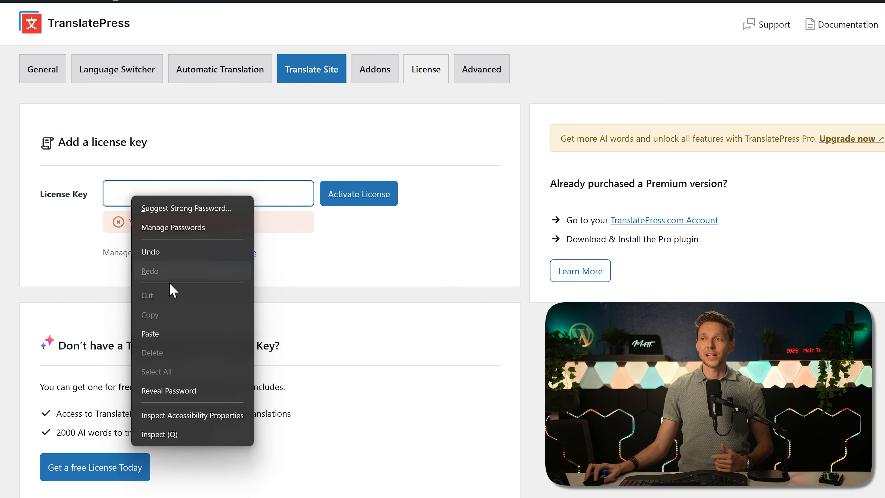
{"action": "left_click", "coordinate": [162, 328]}
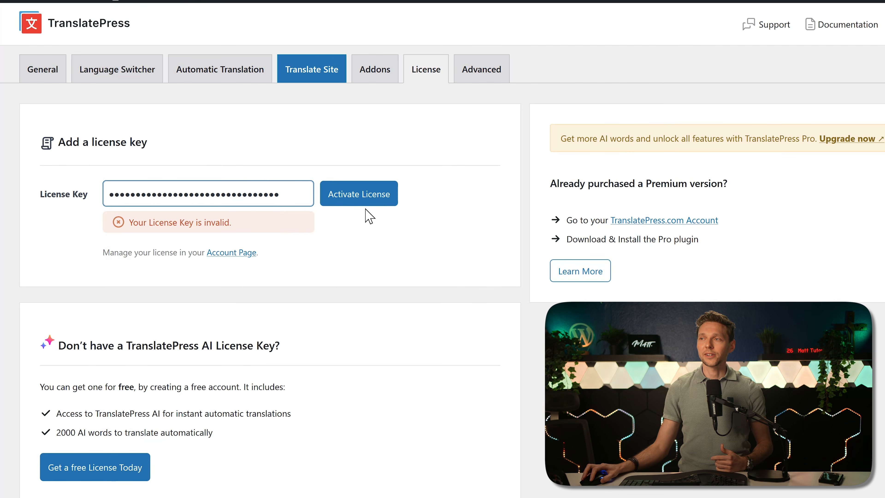
{"action": "left_click", "coordinate": [357, 202]}
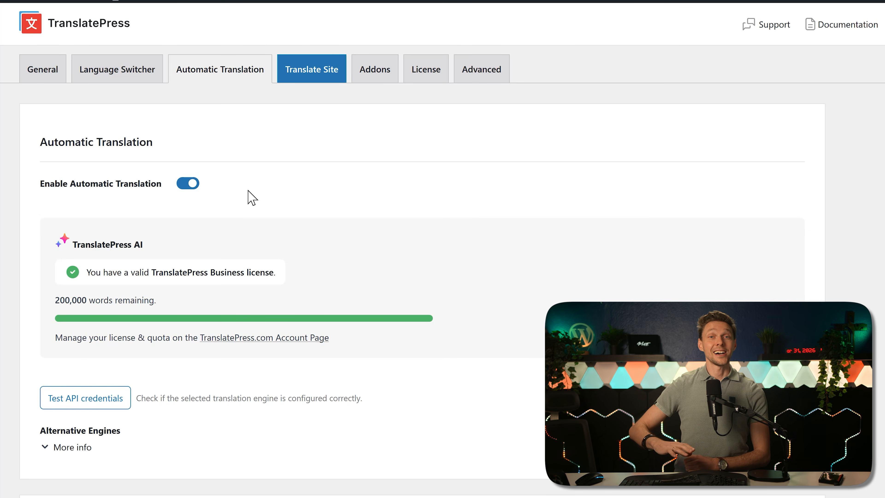
Add Spanish (Spain) and German to the website languages in the general TranslatePress settings
{"action": "left_click", "coordinate": [41, 74]}
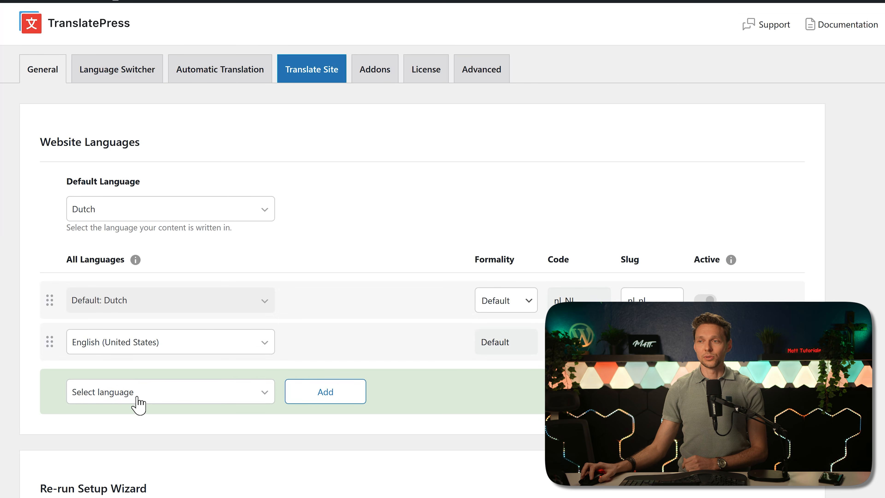
{"action": "left_click", "coordinate": [260, 392]}
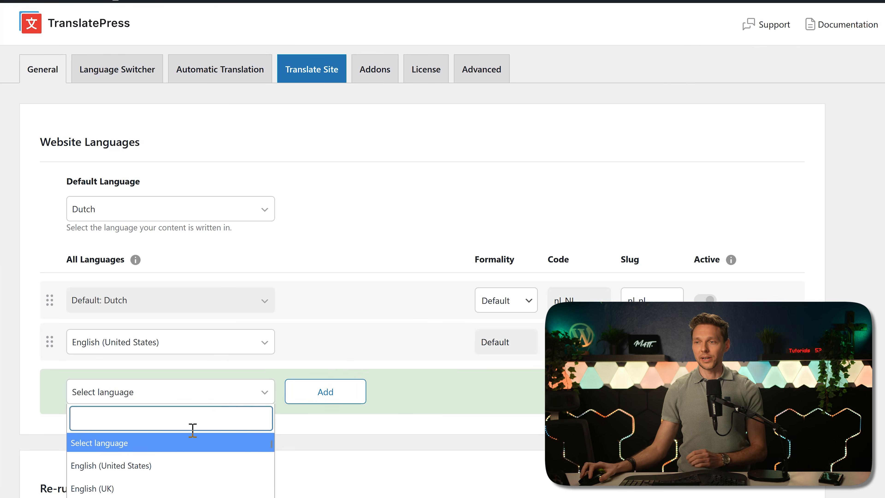
{"action": "type", "text": "spanish"}
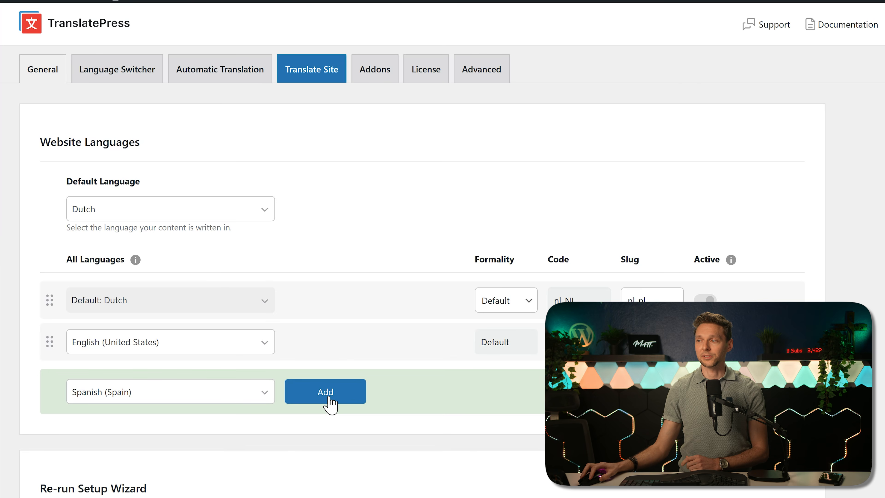
{"action": "left_click", "coordinate": [329, 398]}
{"action": "left_click", "coordinate": [260, 383]}
{"action": "type", "text": "germany"}
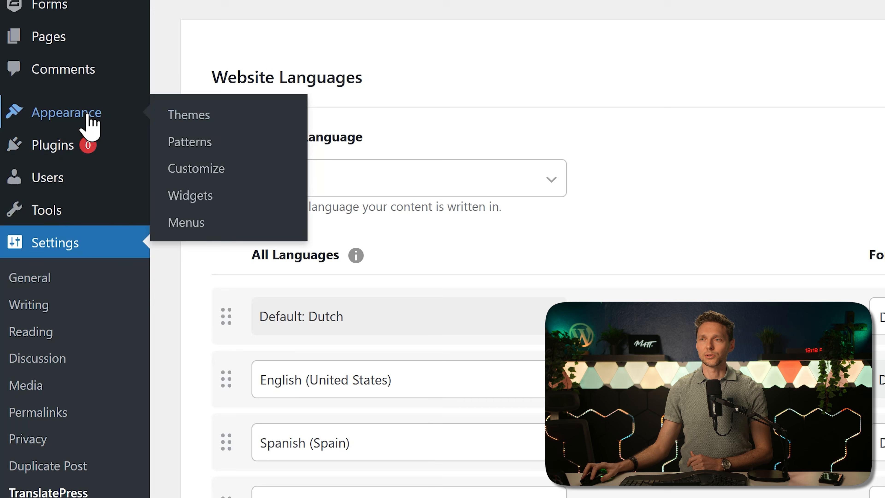
Add French, German, Spanish, English and Dutch switcher items to the header menu as sub-items of Current Language, and save the menu
{"action": "left_click", "coordinate": [189, 223]}
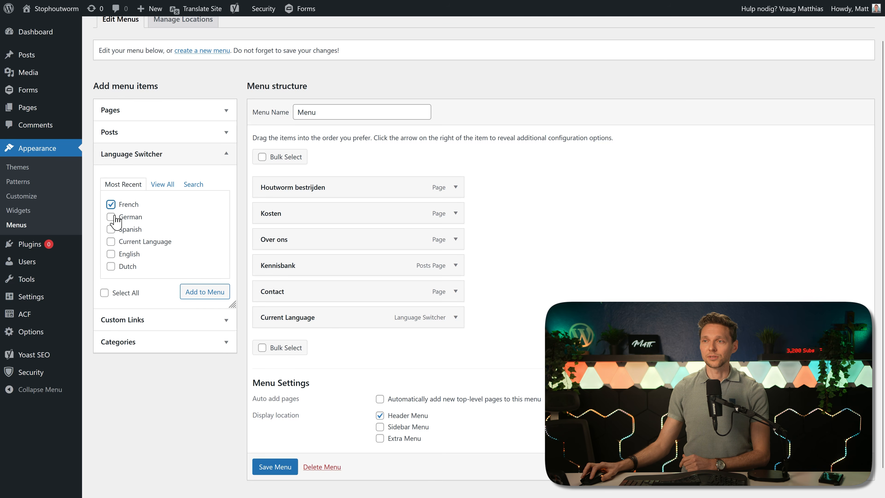
{"action": "left_click", "coordinate": [111, 217]}
{"action": "left_click", "coordinate": [111, 229]}
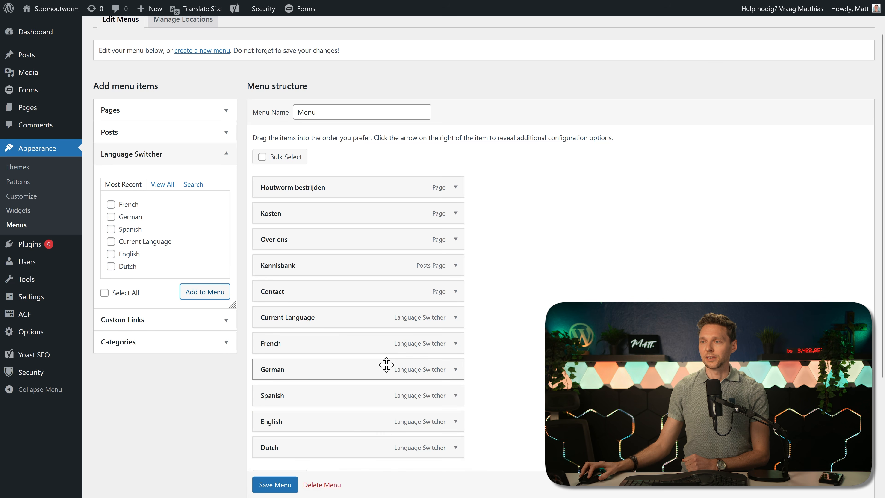
{"action": "left_click_drag", "start_coordinate": [314, 344], "coordinate": [316, 401]}
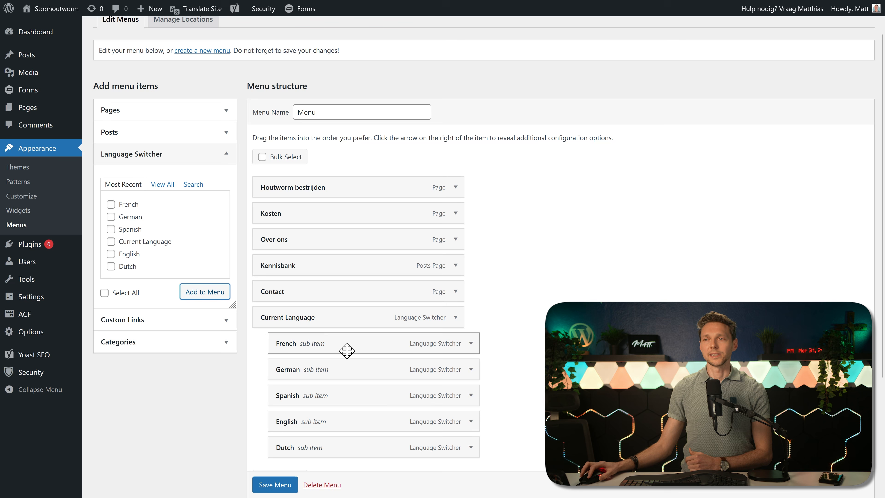
{"action": "left_click", "coordinate": [261, 484]}
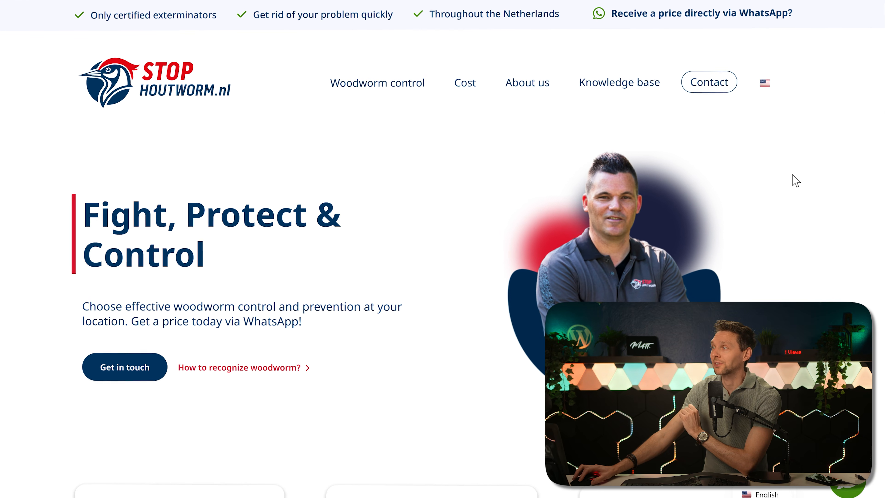
Switch the live website to German with the header flag switcher and look through the translated homepage
{"action": "mouse_move", "coordinate": [765, 84]}
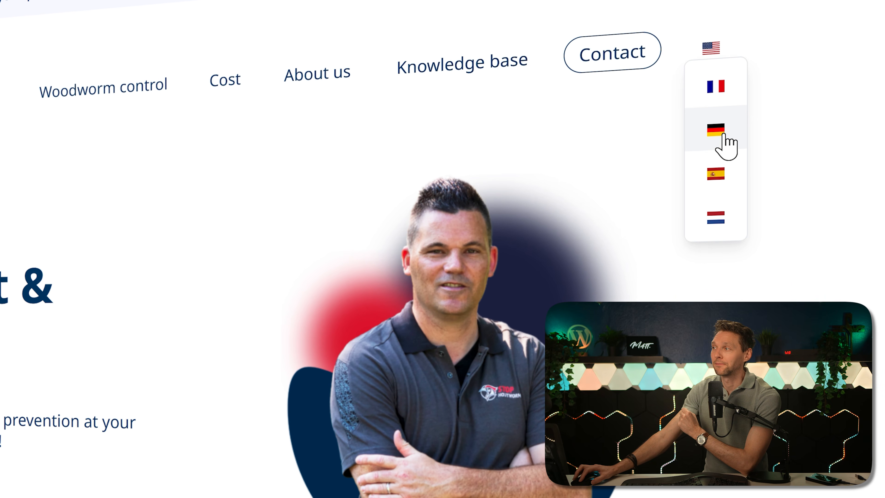
{"action": "left_click", "coordinate": [715, 130]}
{"action": "middle_click", "coordinate": [819, 229]}
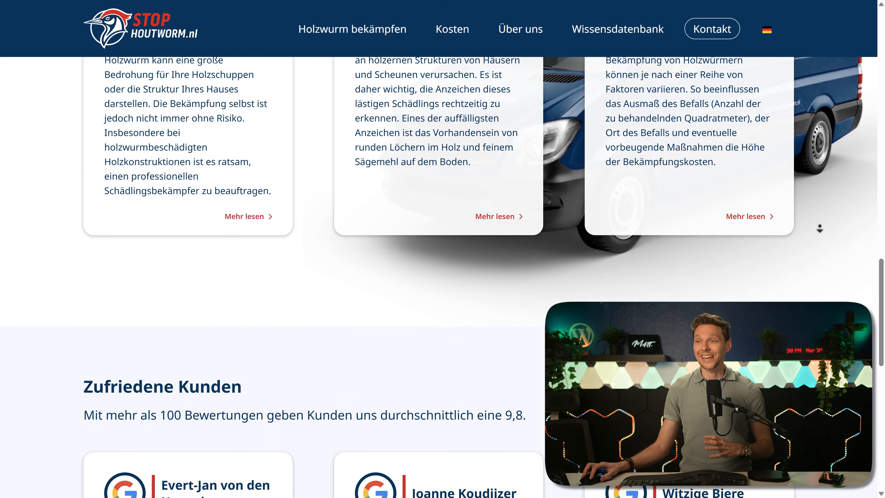
{"action": "left_click", "coordinate": [820, 231]}
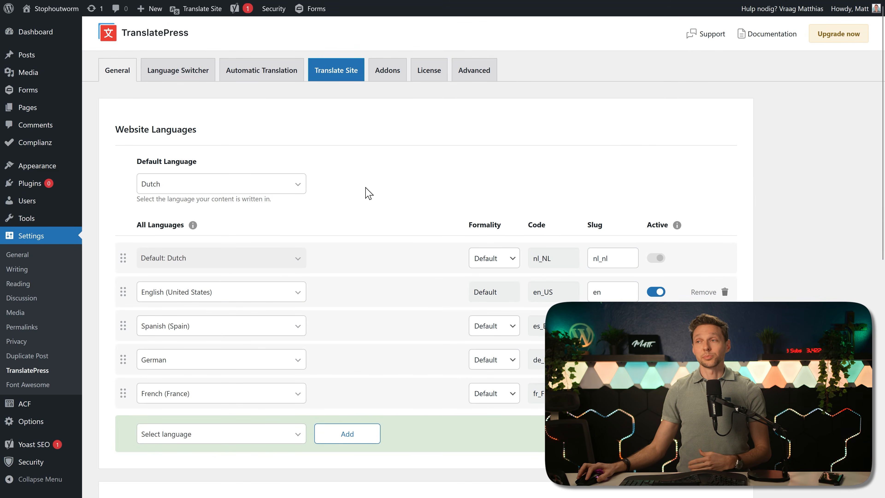
Activate the SEO Pack add-on in the TranslatePress settings and look over the other add-ons
{"action": "left_click", "coordinate": [388, 68]}
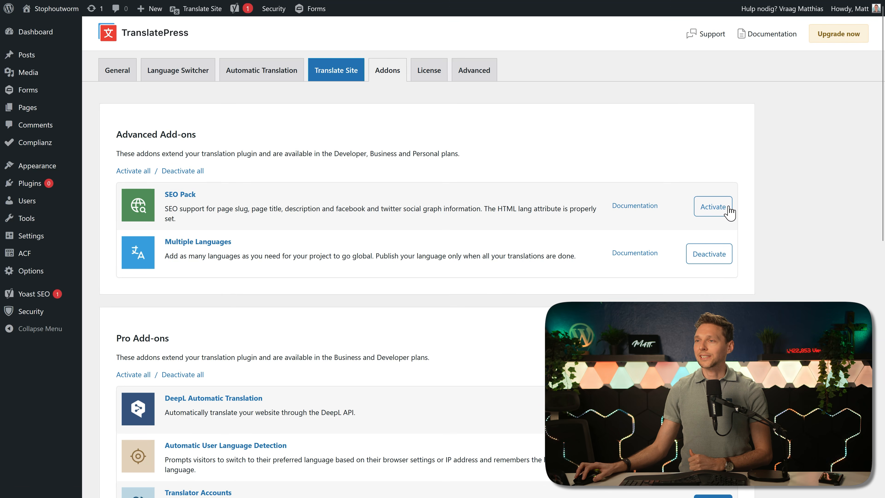
{"action": "left_click", "coordinate": [725, 210]}
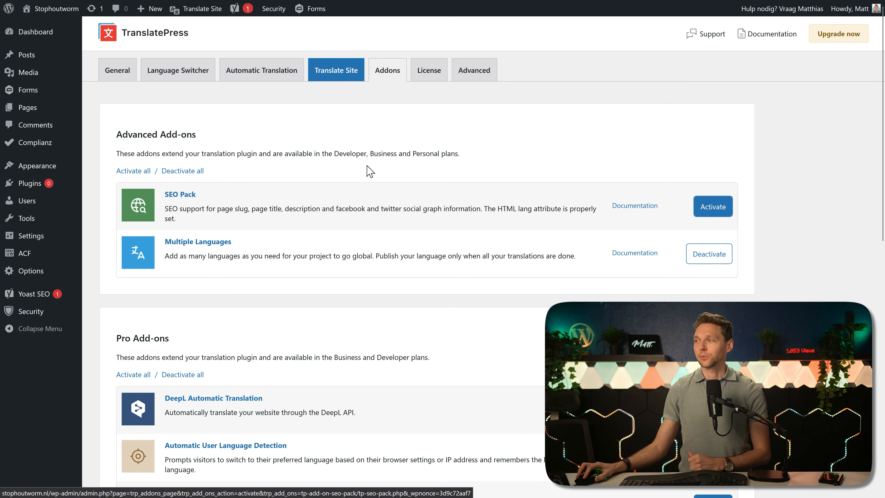
{"action": "scroll", "coordinate": [460, 260], "scroll_direction": "down", "scroll_amount": 9}
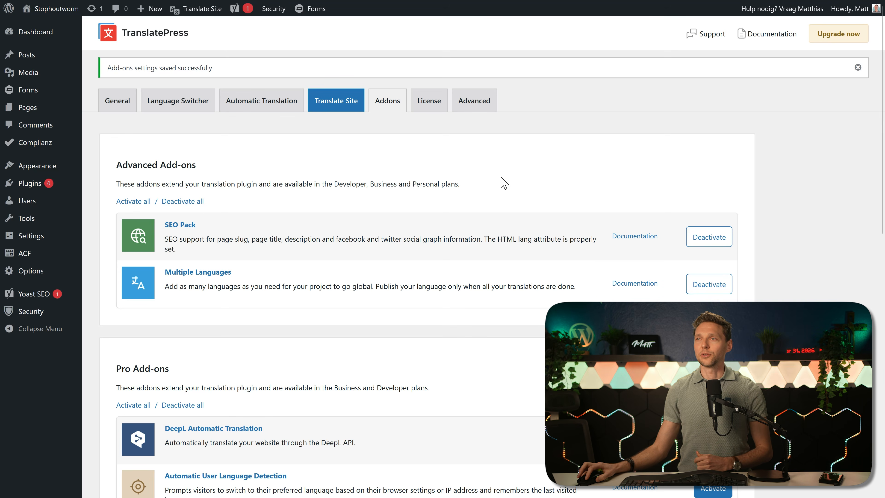
In the site's string translation, translate the slug "kosten" under Other Slugs to English as "cost" and save it
{"action": "left_click", "coordinate": [202, 8]}
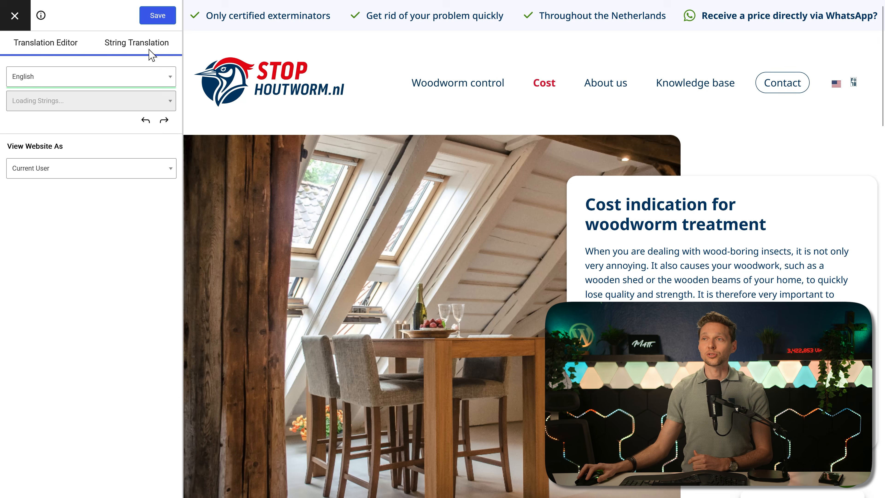
{"action": "left_click", "coordinate": [148, 52]}
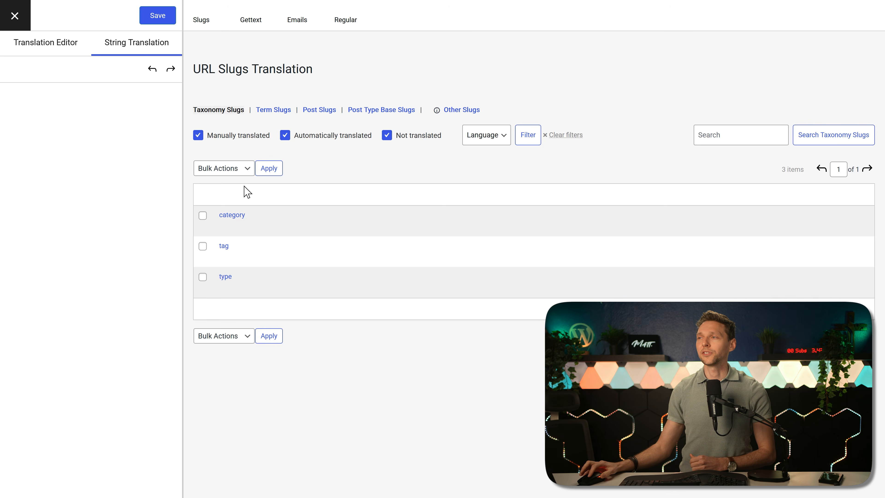
{"action": "left_click", "coordinate": [462, 110]}
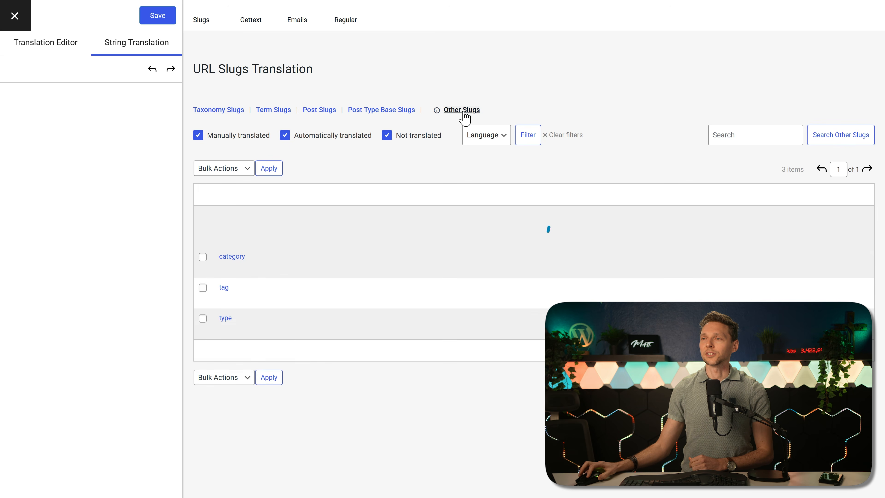
{"action": "left_click", "coordinate": [231, 219]}
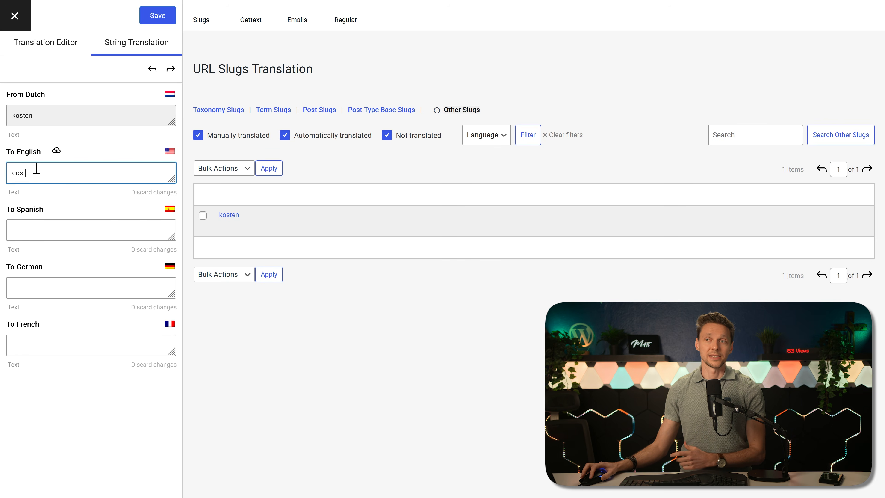
{"action": "left_click", "coordinate": [41, 230]}
{"action": "left_click", "coordinate": [43, 284]}
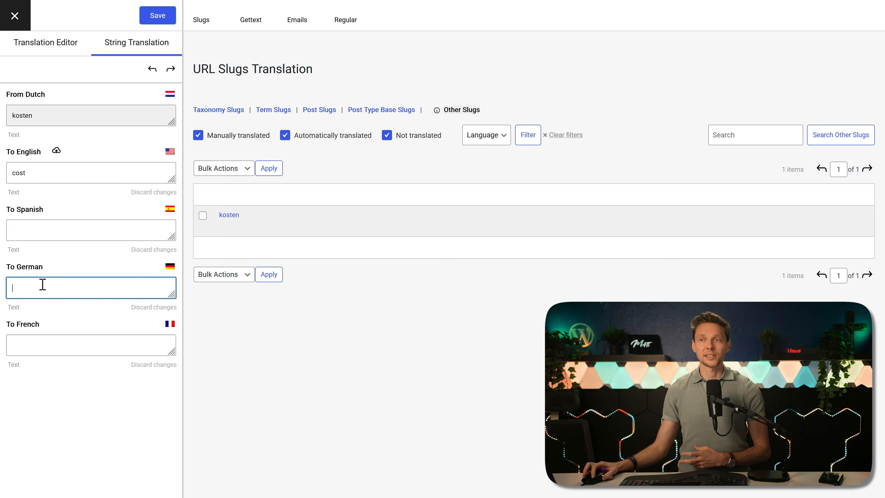
{"action": "left_click", "coordinate": [46, 349]}
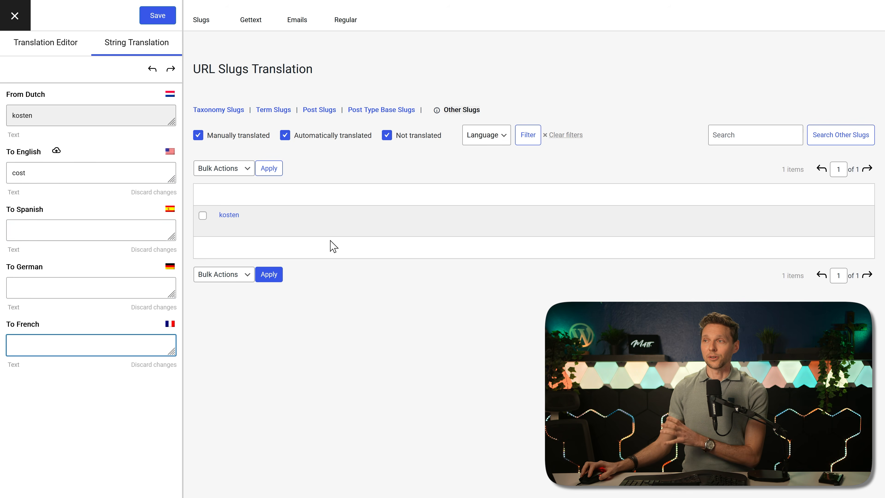
{"action": "double_click", "coordinate": [332, 140]}
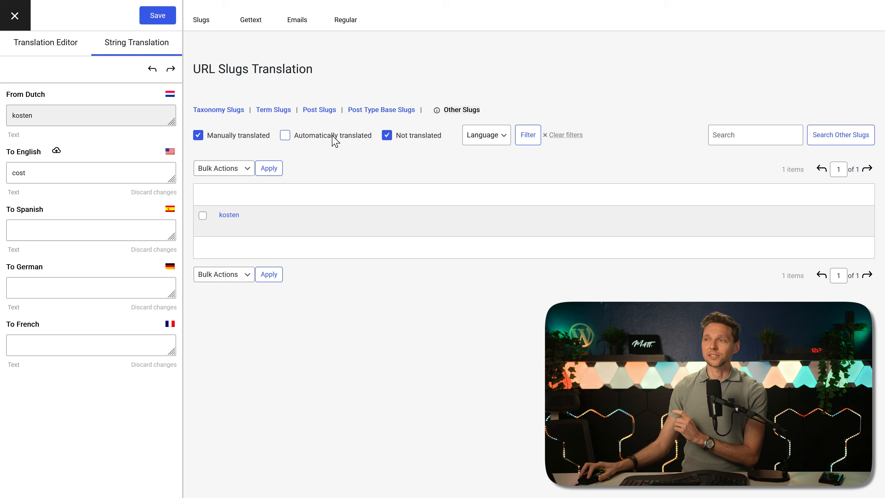
{"action": "left_click", "coordinate": [333, 139]}
{"action": "left_click", "coordinate": [321, 136]}
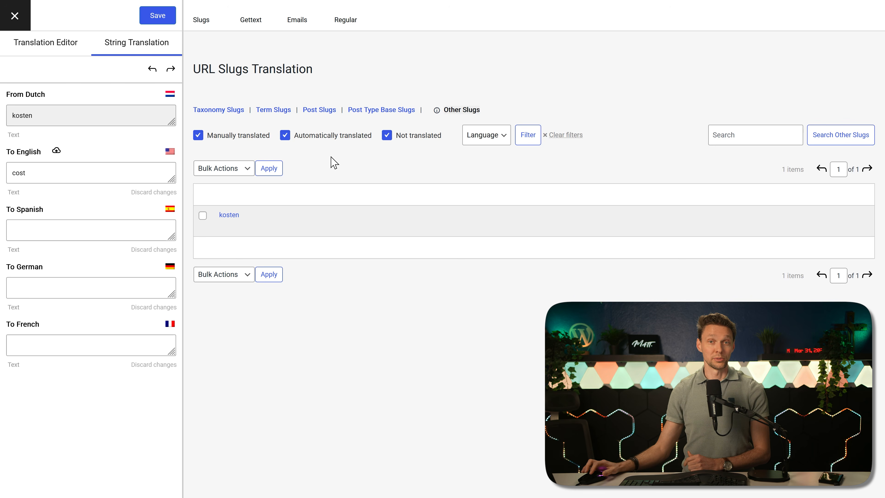
{"action": "left_click", "coordinate": [157, 19]}
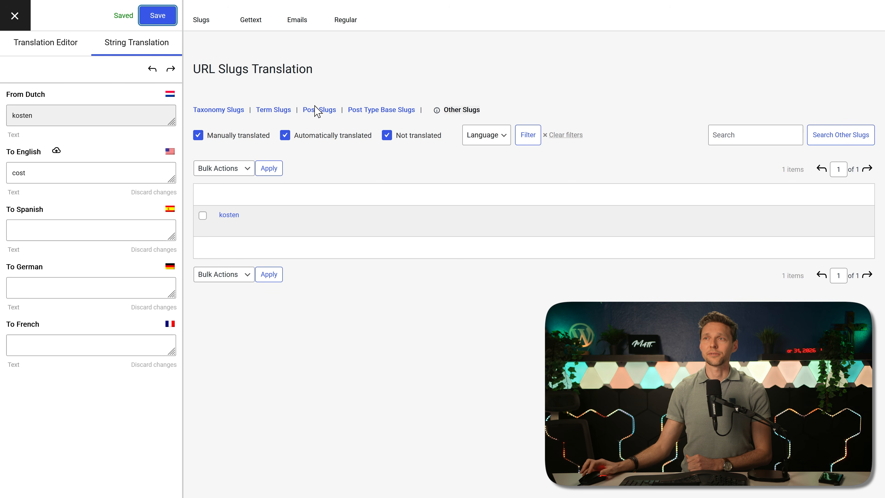